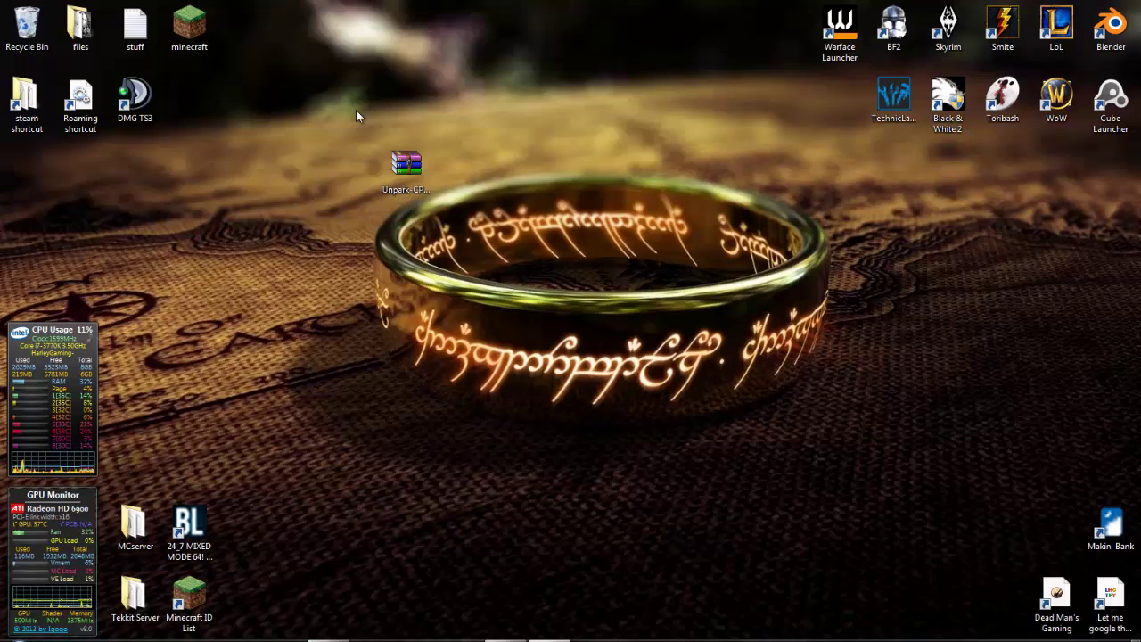
Step: Extract the Unpark-CPU-App folder from its zip onto the desktop, placed beside the archive
double_click(409, 167)
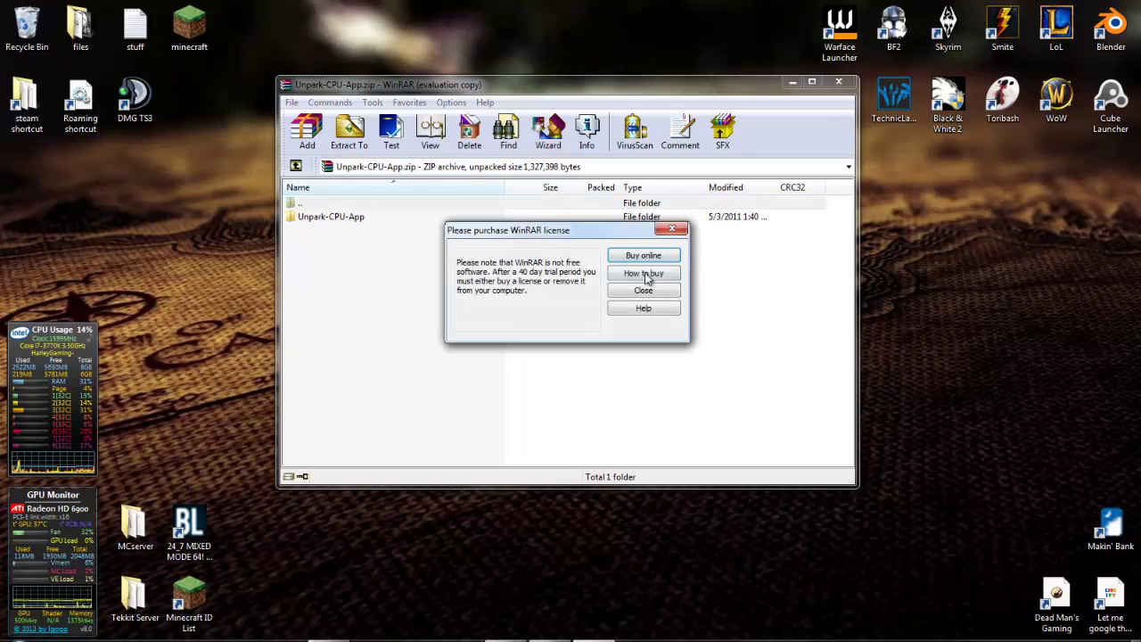
key(Escape)
drag(312, 217, 223, 211)
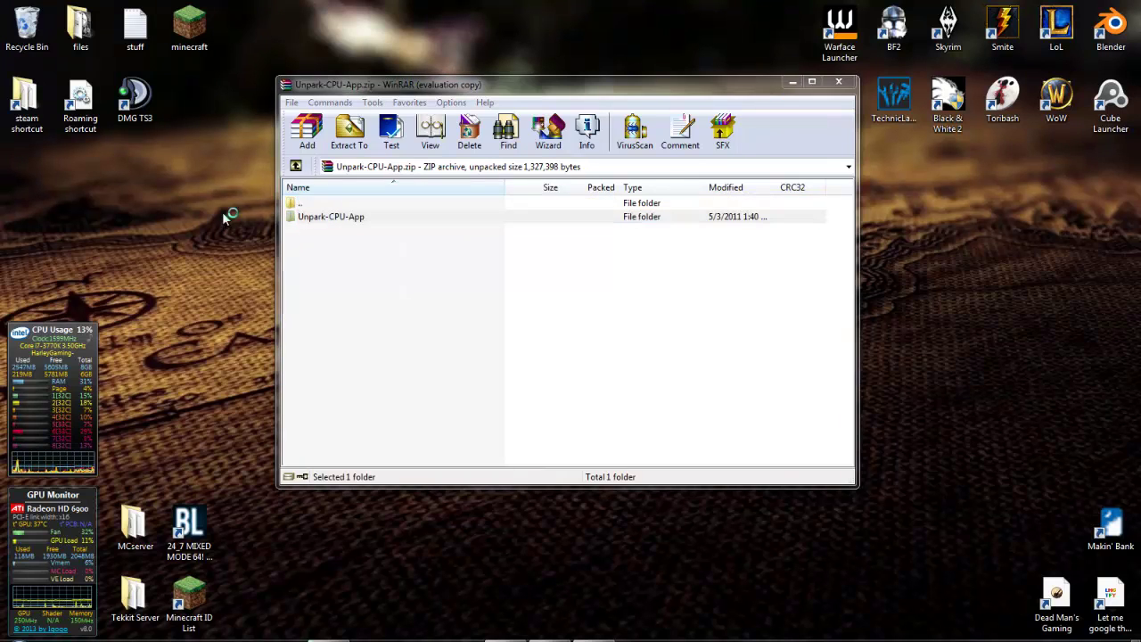
click(841, 82)
drag(243, 168, 356, 170)
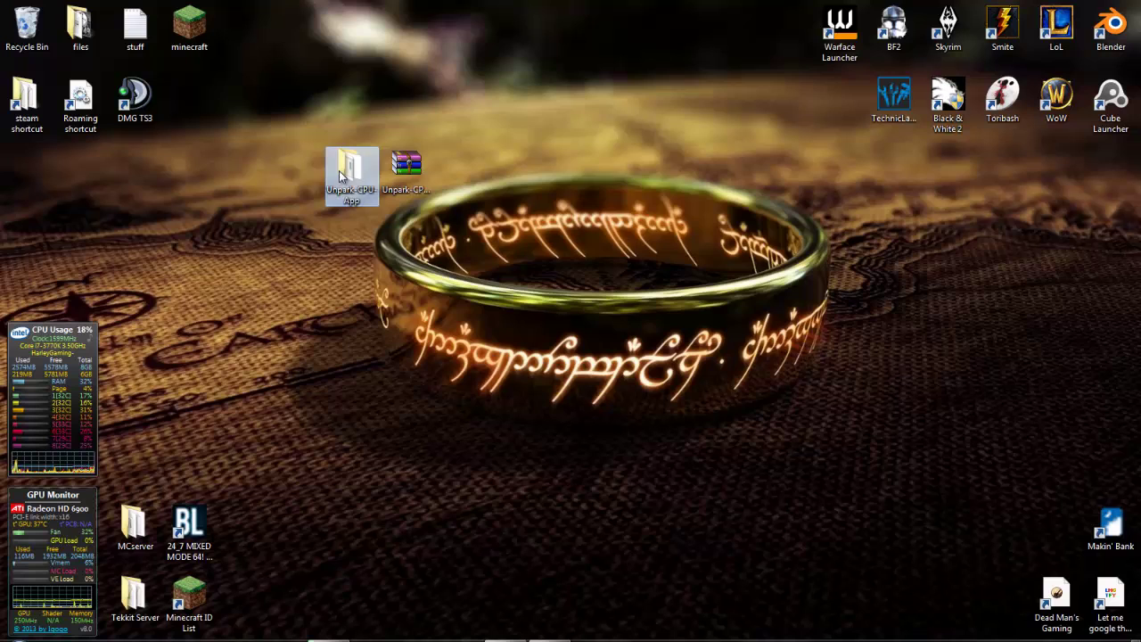
Step: Launch UnparkCPU from the Unpark-CPU-App folder with administrator rights
double_click(355, 169)
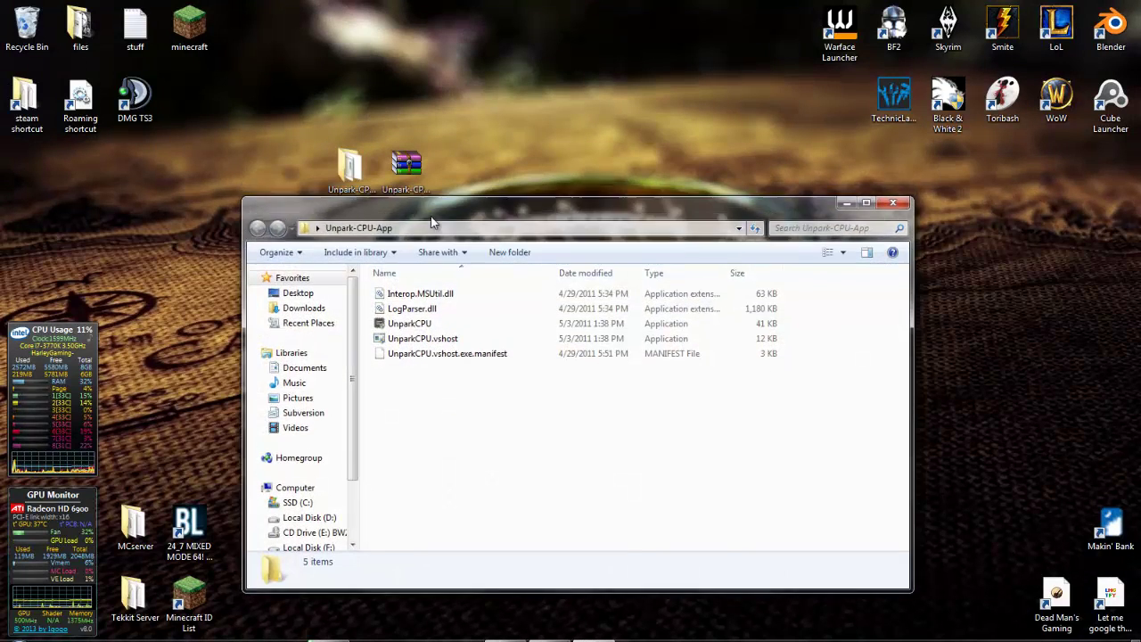
drag(432, 196, 426, 221)
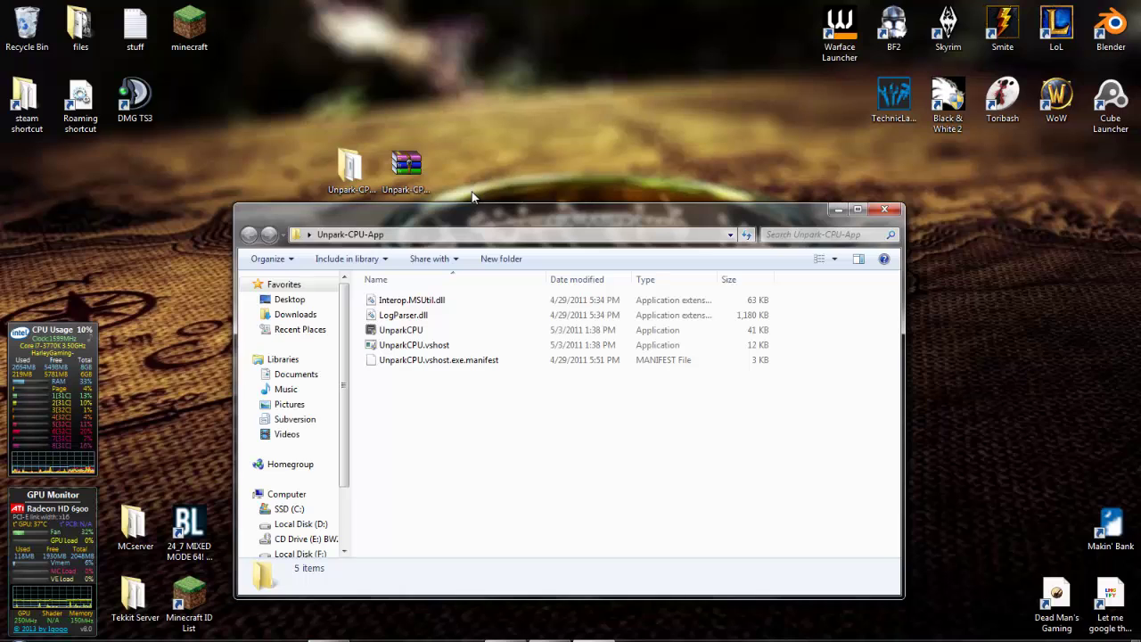
double_click(432, 329)
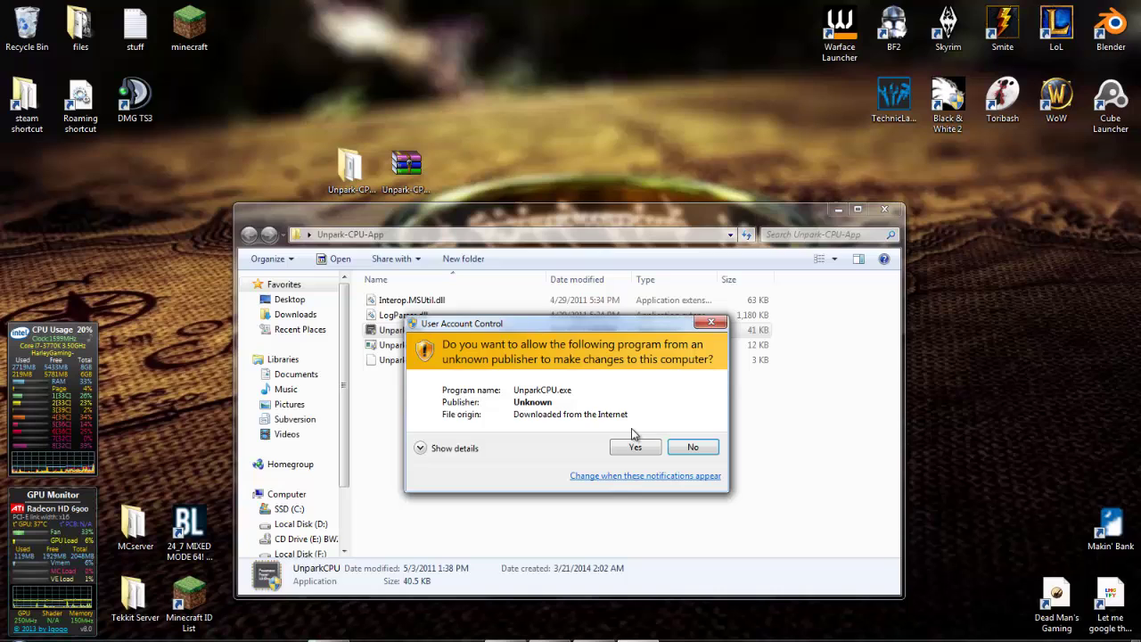
click(634, 446)
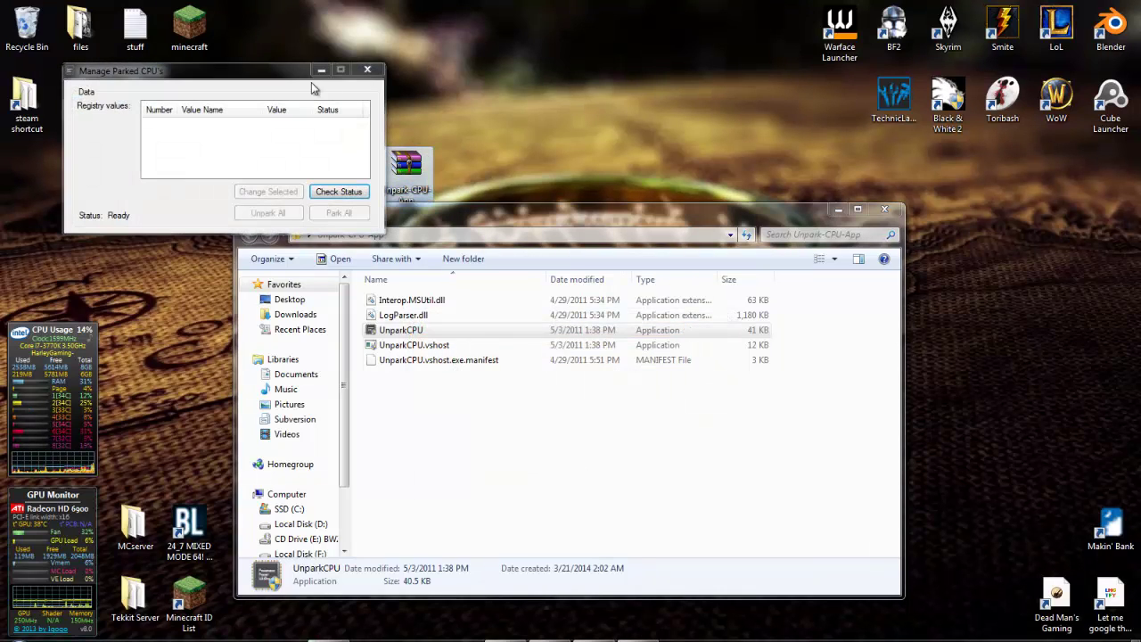
drag(264, 73, 258, 70)
Step: Check core parking status and confirm cores 0, 1 and 2 show value 0, Unparked
click(344, 188)
drag(431, 225, 570, 220)
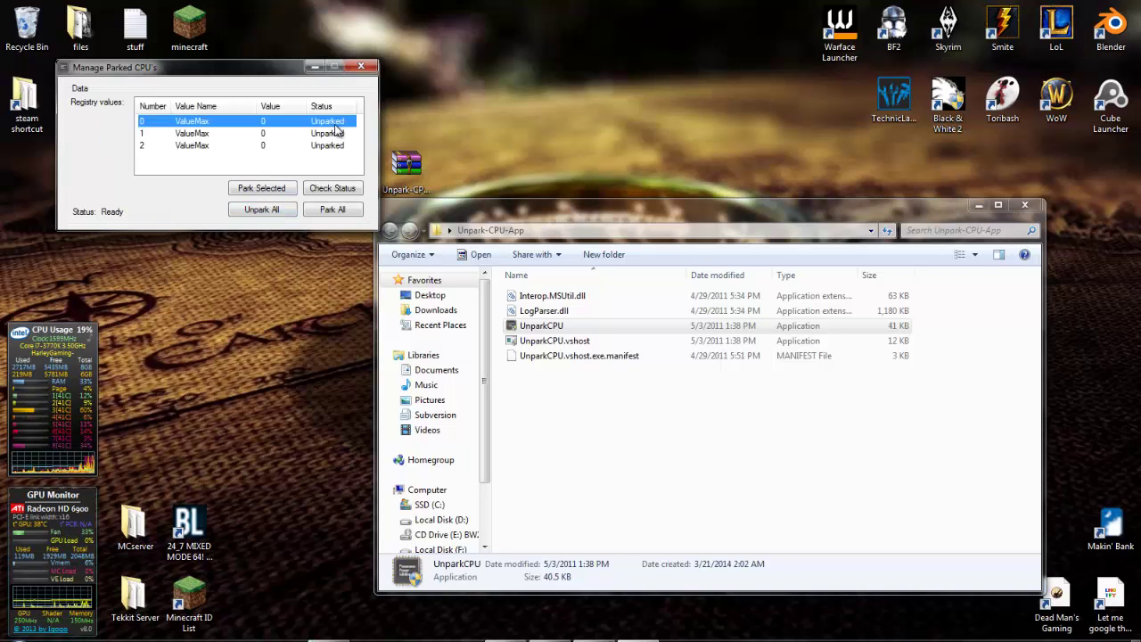
click(329, 135)
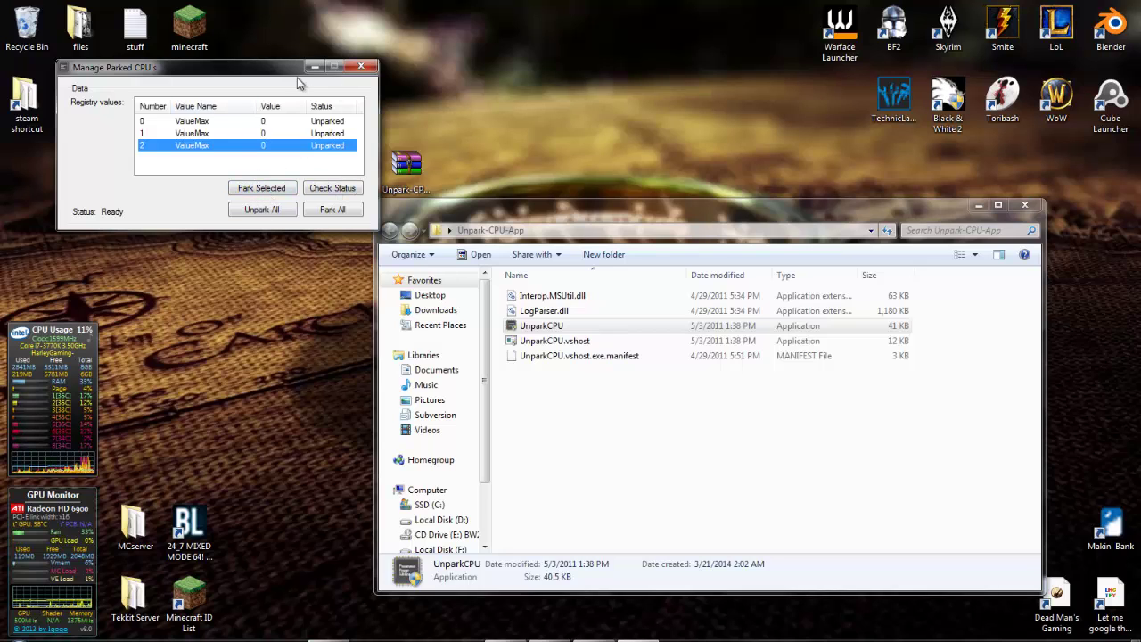
drag(264, 84, 214, 161)
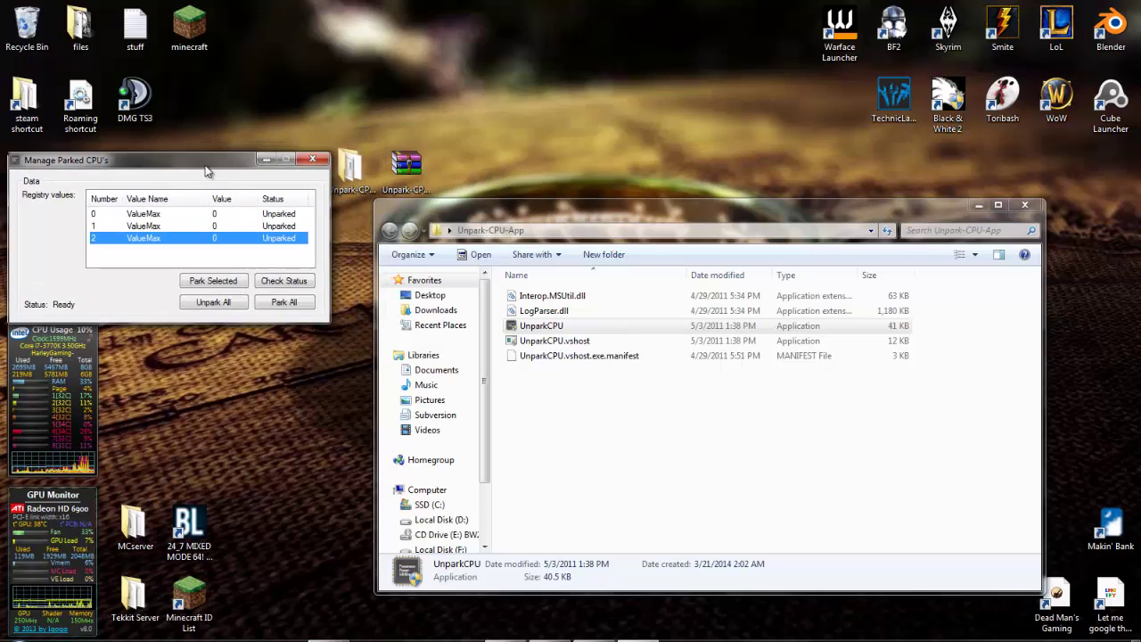
drag(221, 158, 249, 147)
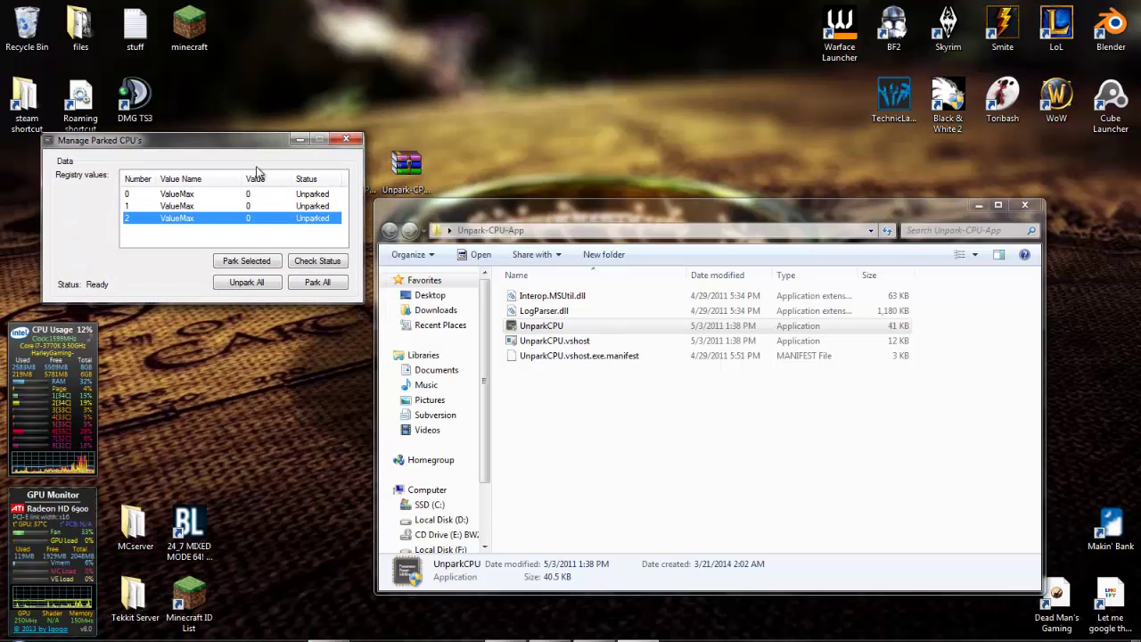
click(290, 195)
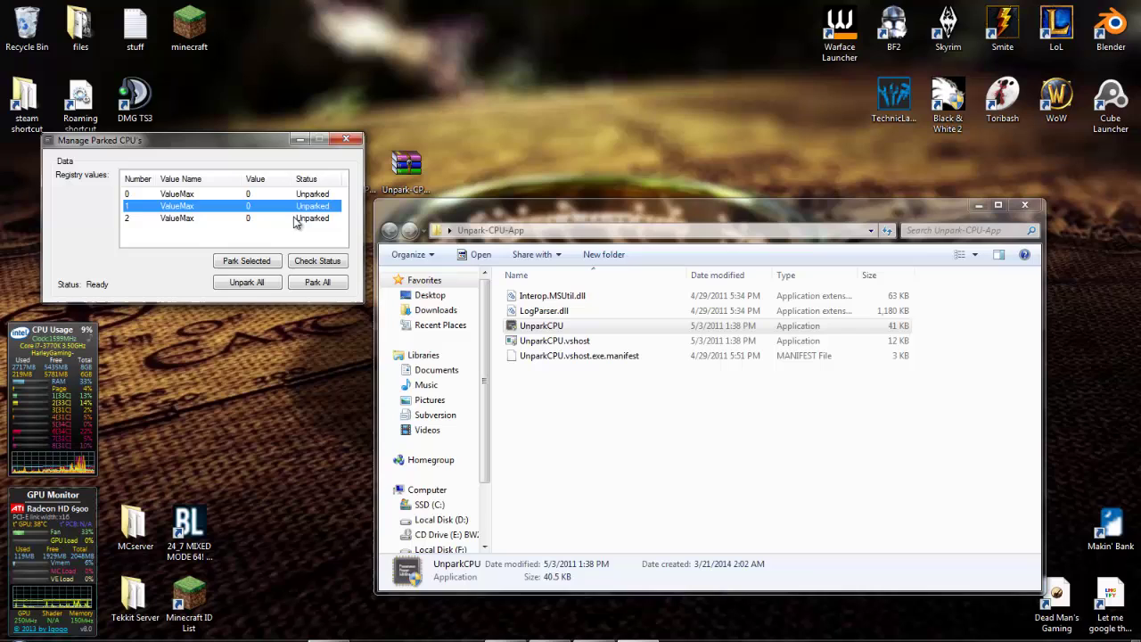
click(297, 218)
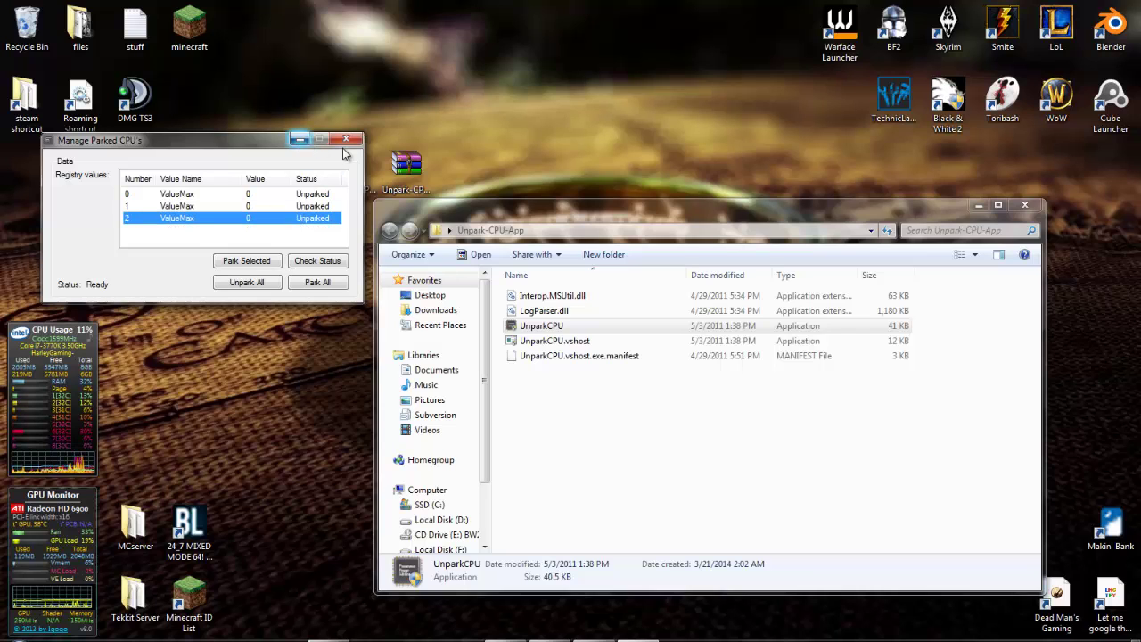
Step: Close UnparkCPU, browse the Start menu to Accessories > System Tools, then dismiss it
click(345, 139)
key(super)
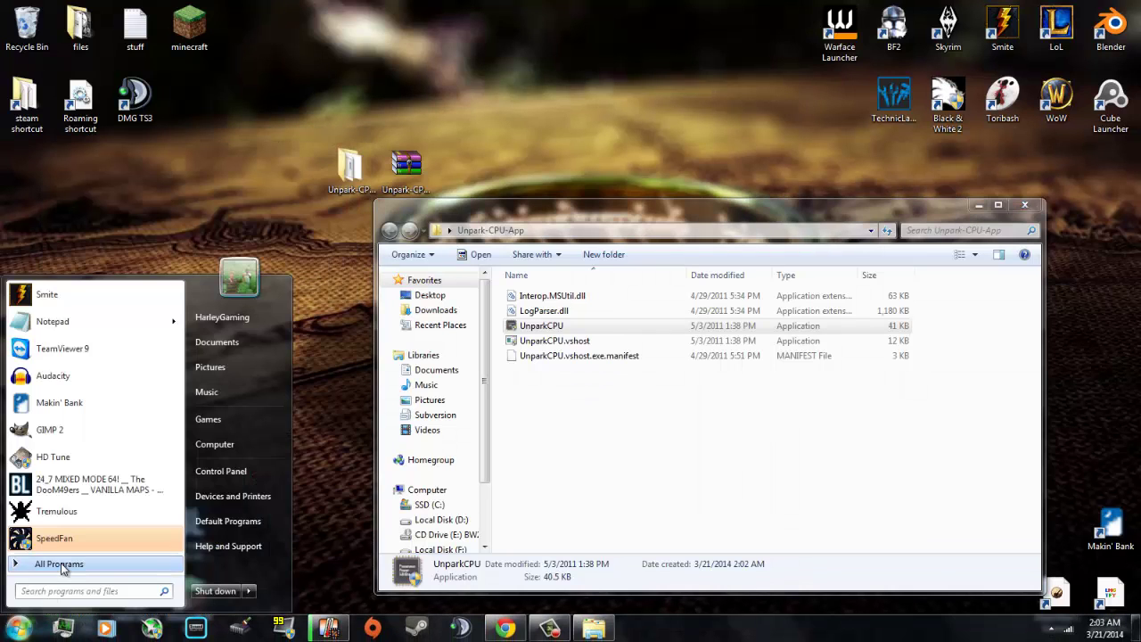
click(59, 563)
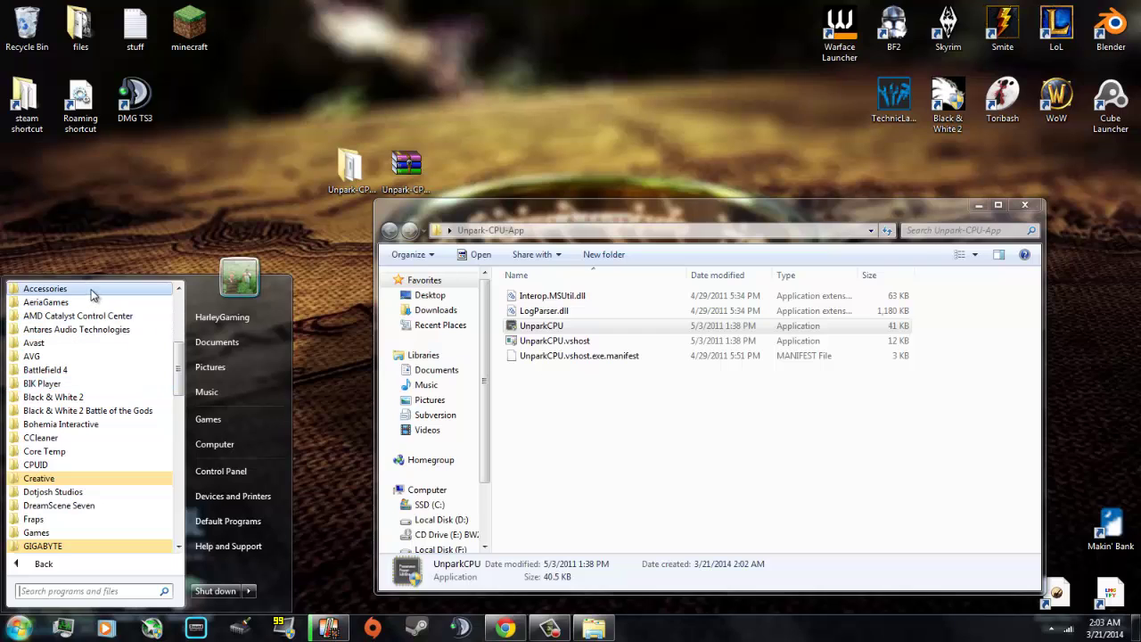
click(45, 288)
scroll(89, 499, down, 1)
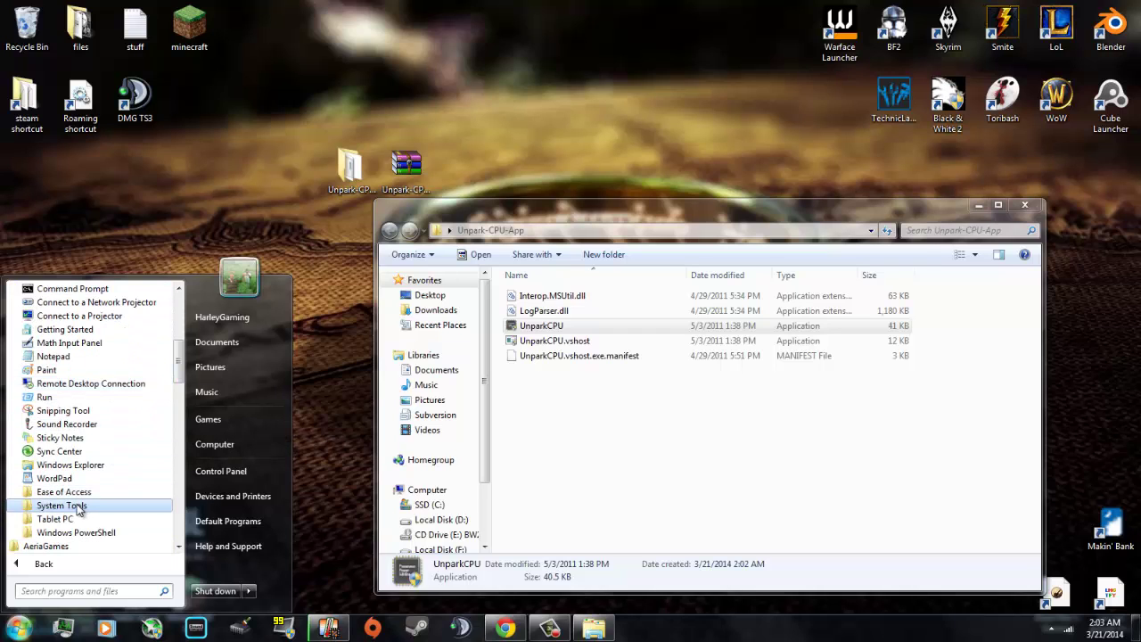
click(62, 505)
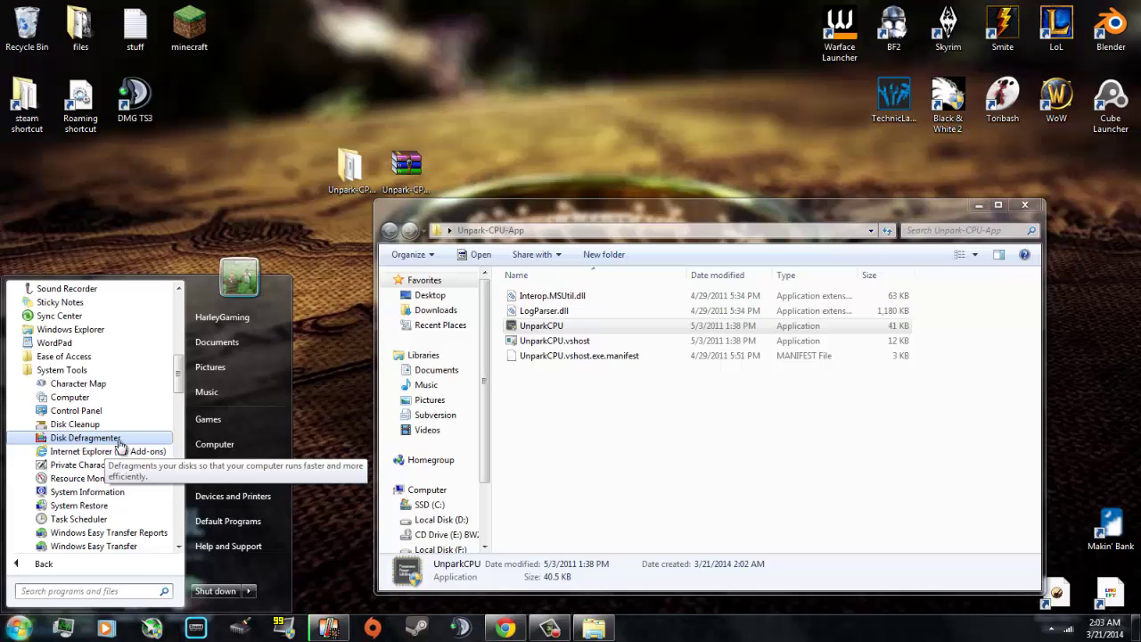
click(330, 393)
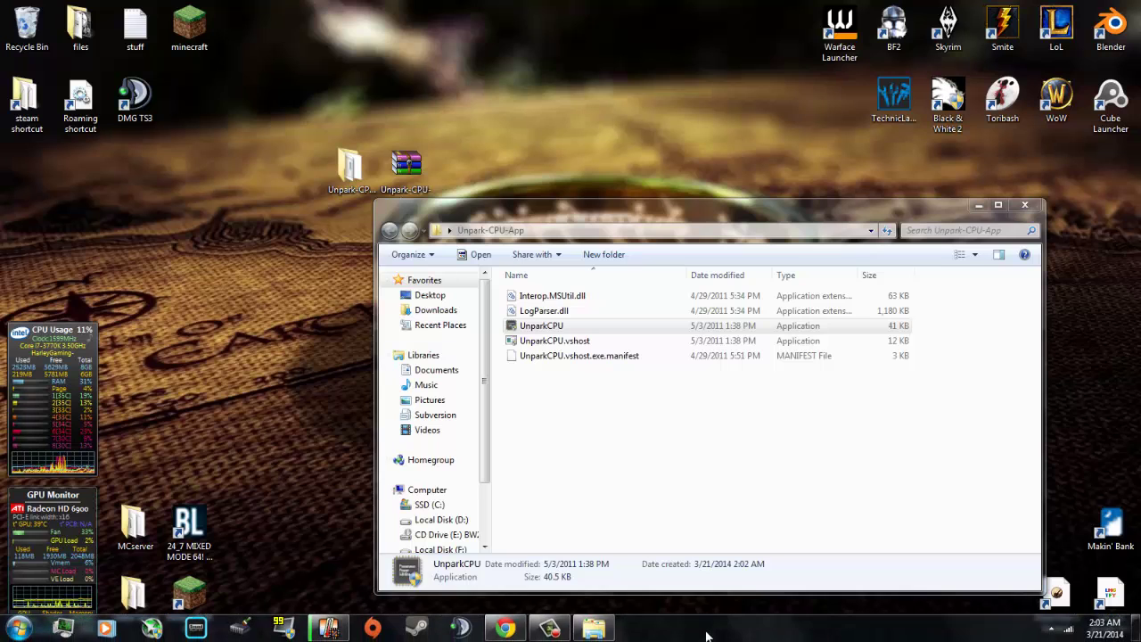
Step: Bring Chrome's Razer Game Booster page to the front and glance at the hidden tray icons
click(504, 628)
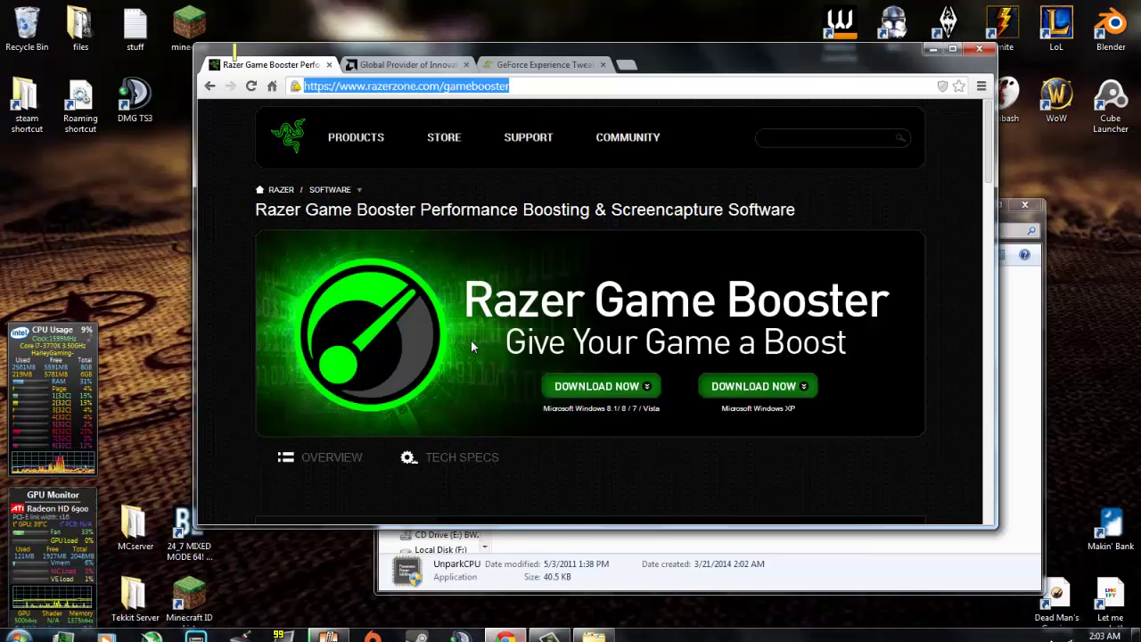
click(1047, 629)
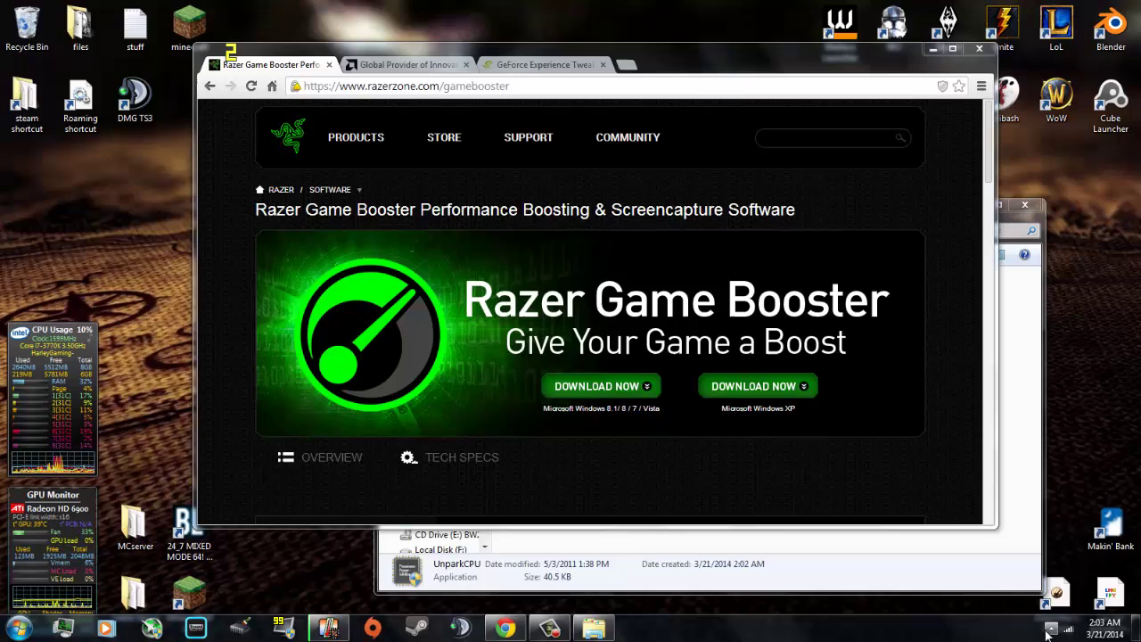
click(677, 463)
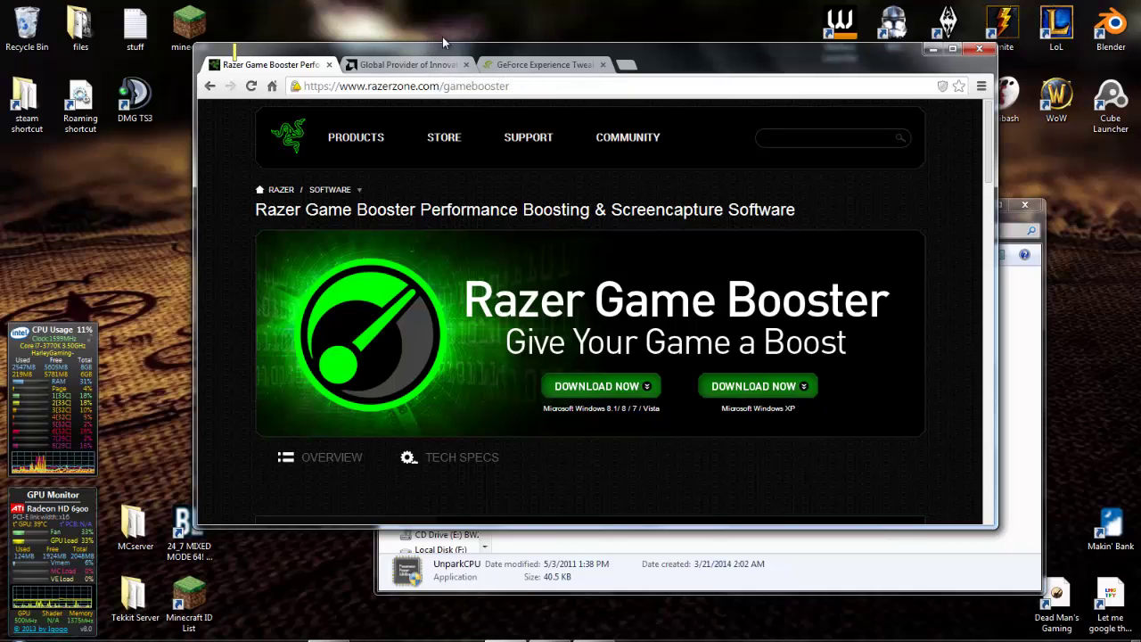
Step: Find the AMD Catalyst driver for Windows 8.1/8/7 64-bit, then view the GeForce Experience page
click(421, 62)
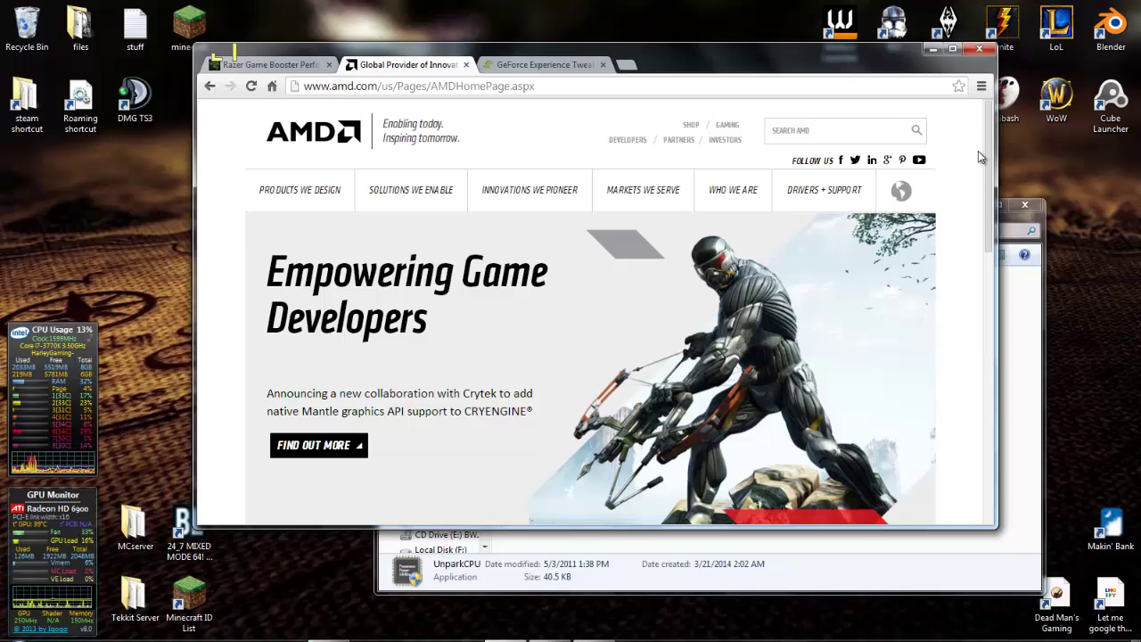
mouse_move(824, 190)
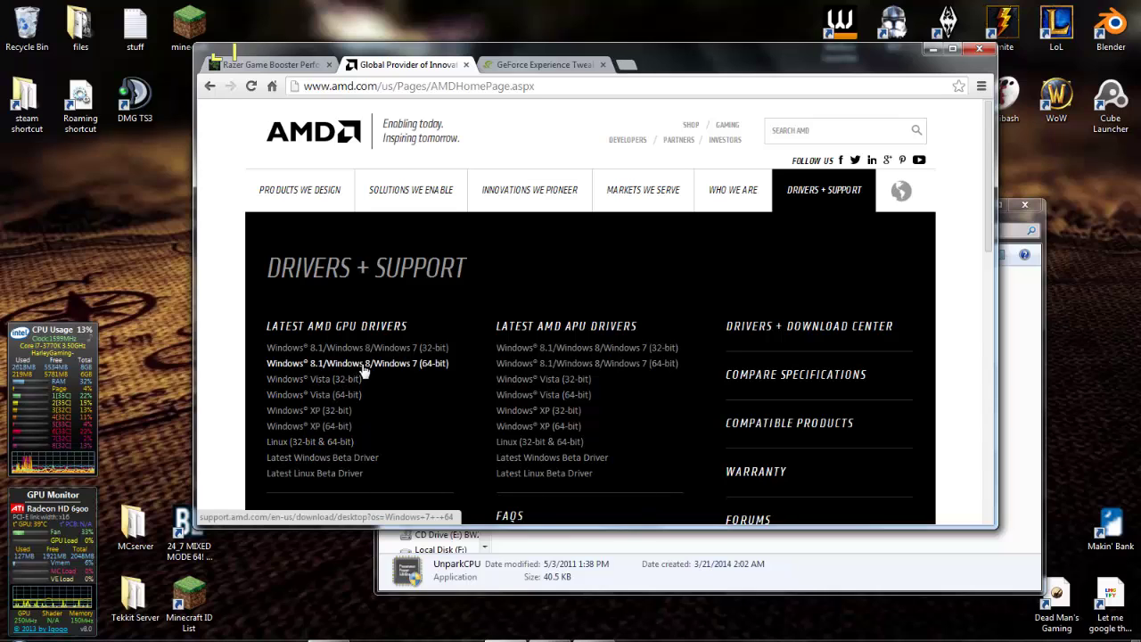
click(415, 369)
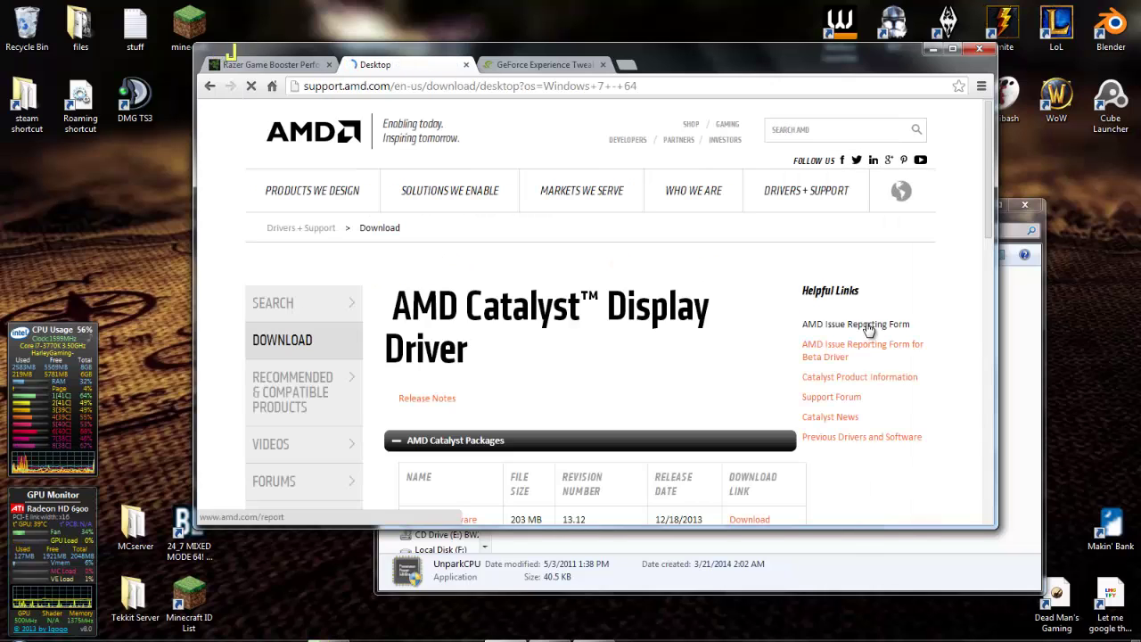
scroll(908, 325, down, 2)
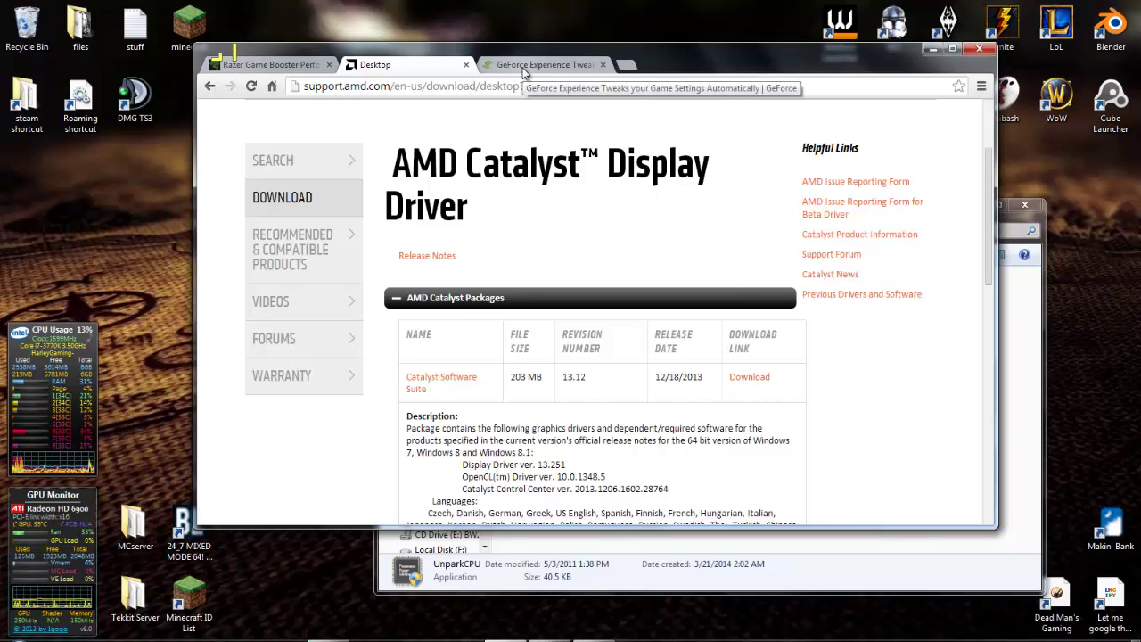
scroll(562, 161, up, 2)
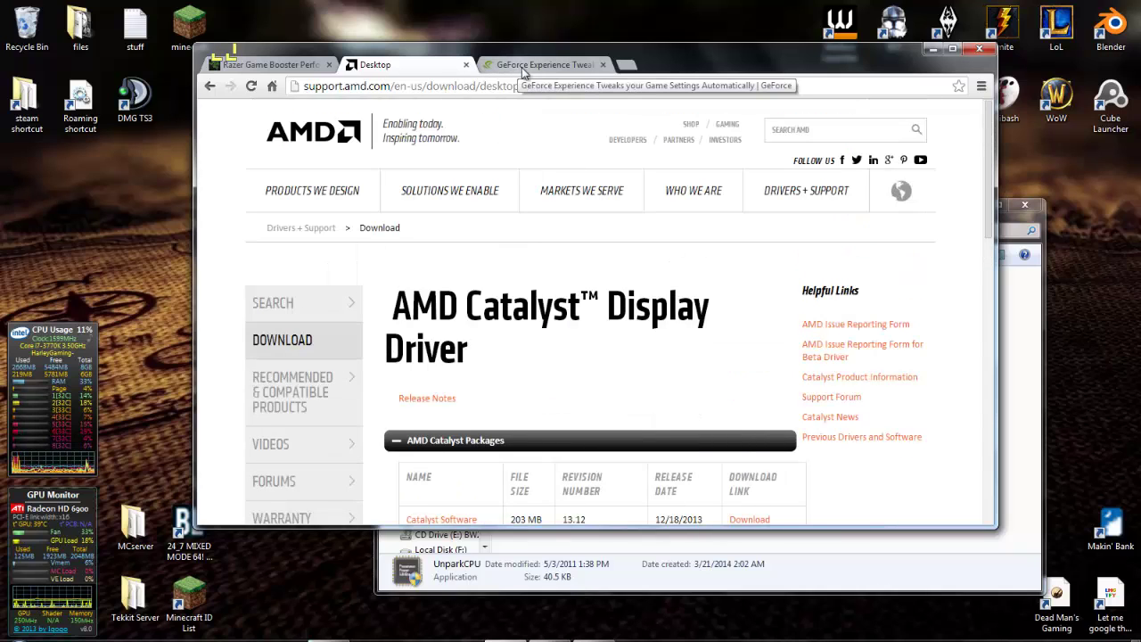
click(556, 63)
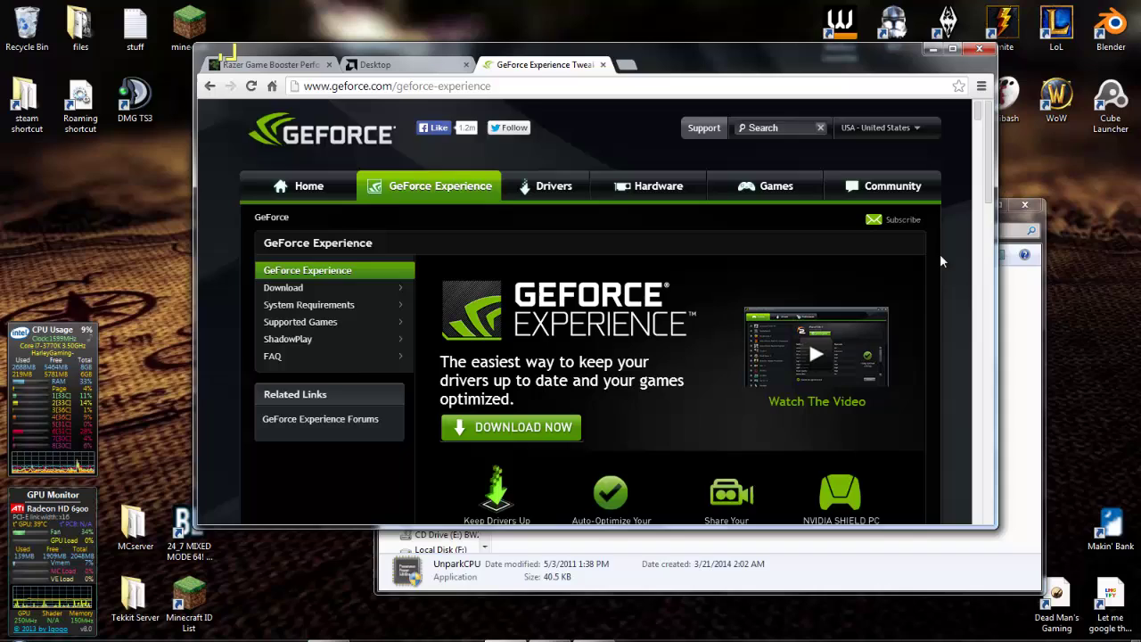
Step: Look over the GeForce Experience page and go to NVIDIA's Drivers page
scroll(930, 274, down, 1)
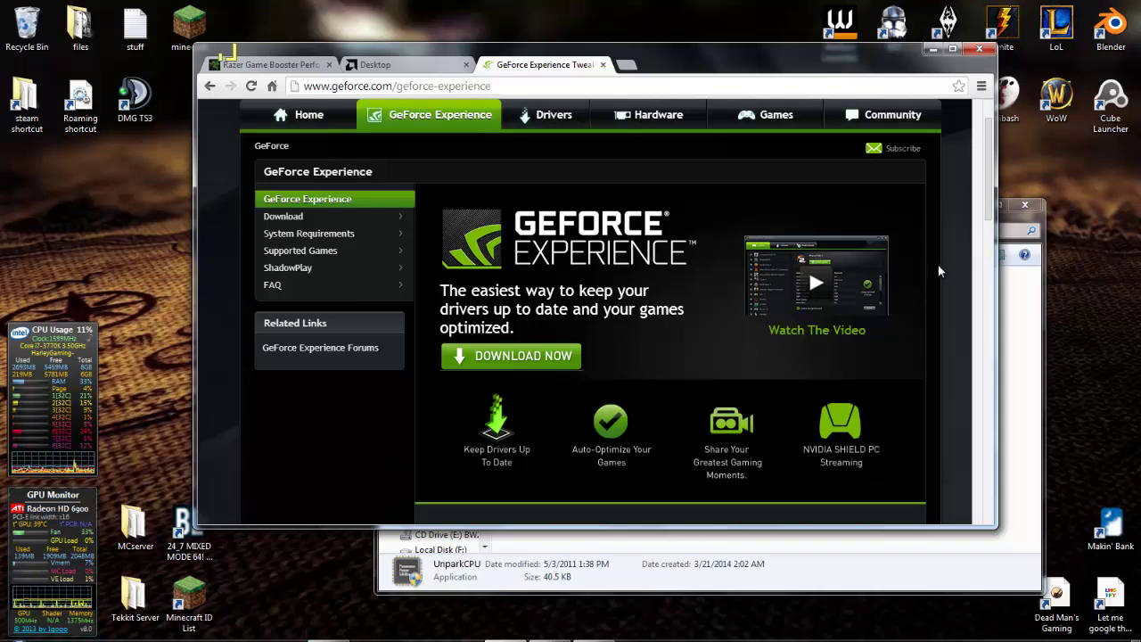
scroll(938, 264, down, 3)
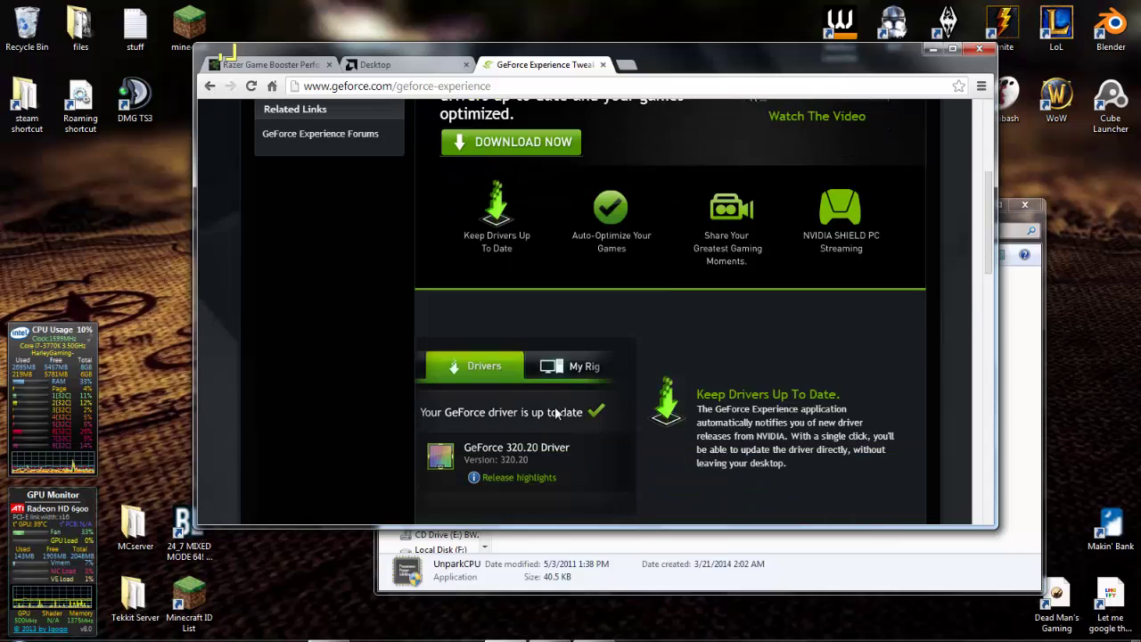
scroll(497, 374, up, 4)
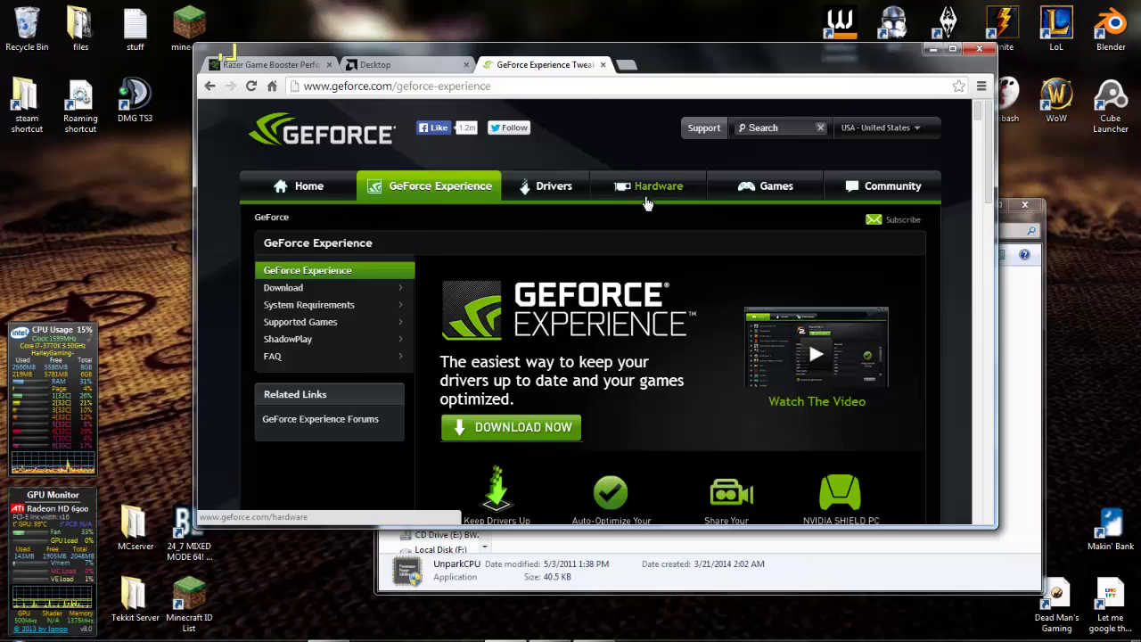
click(532, 194)
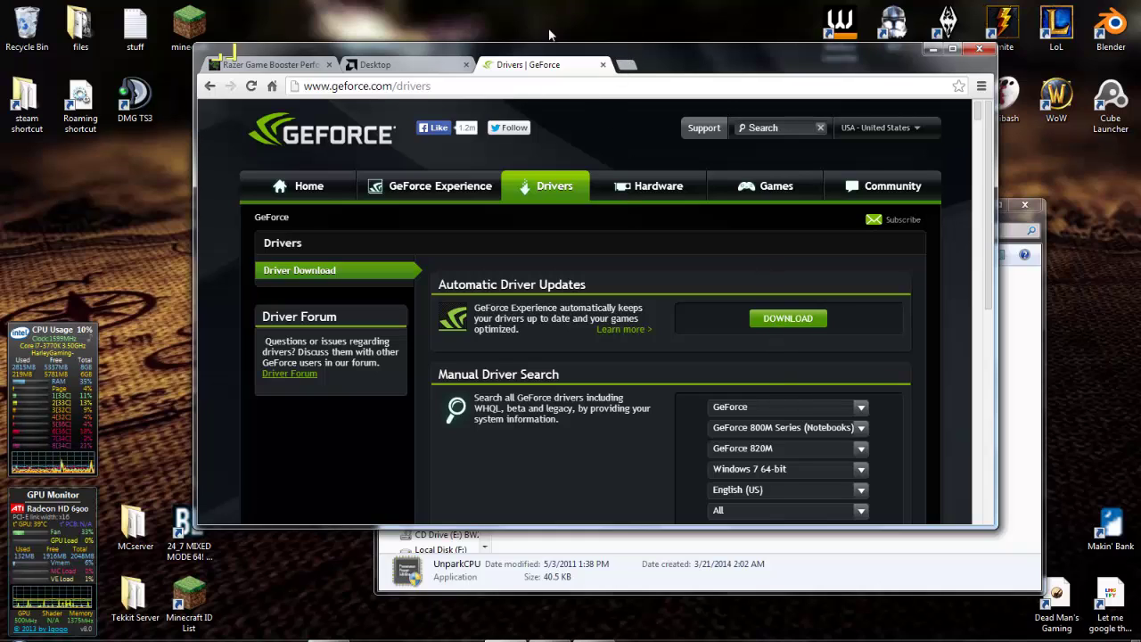
Step: Close the GeForce tab and open the Computer's System properties
click(606, 65)
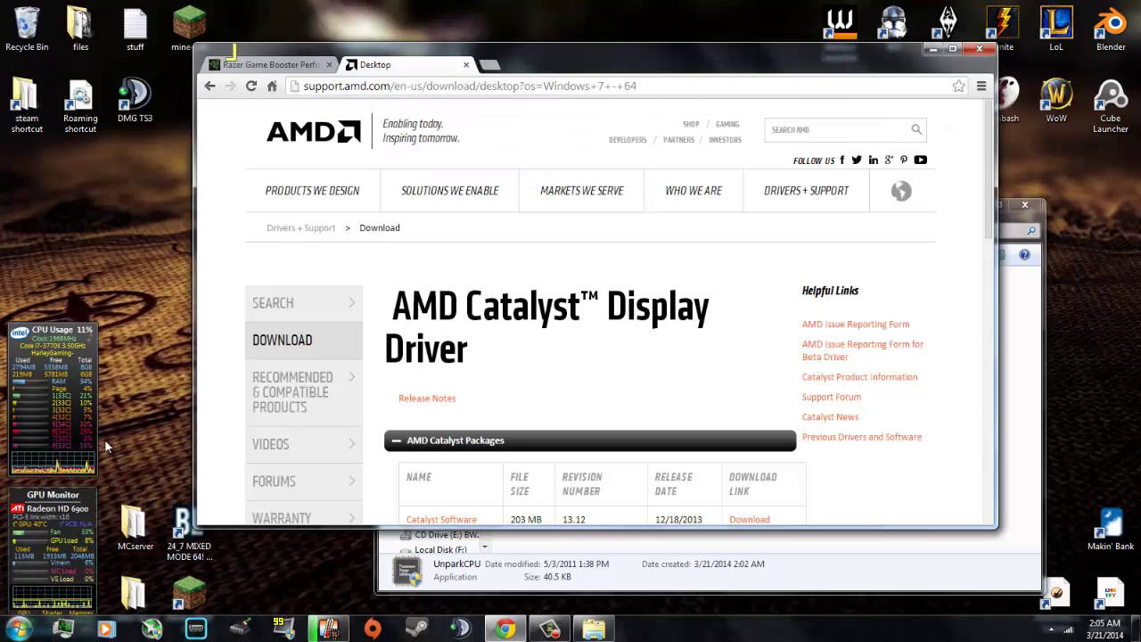
click(19, 628)
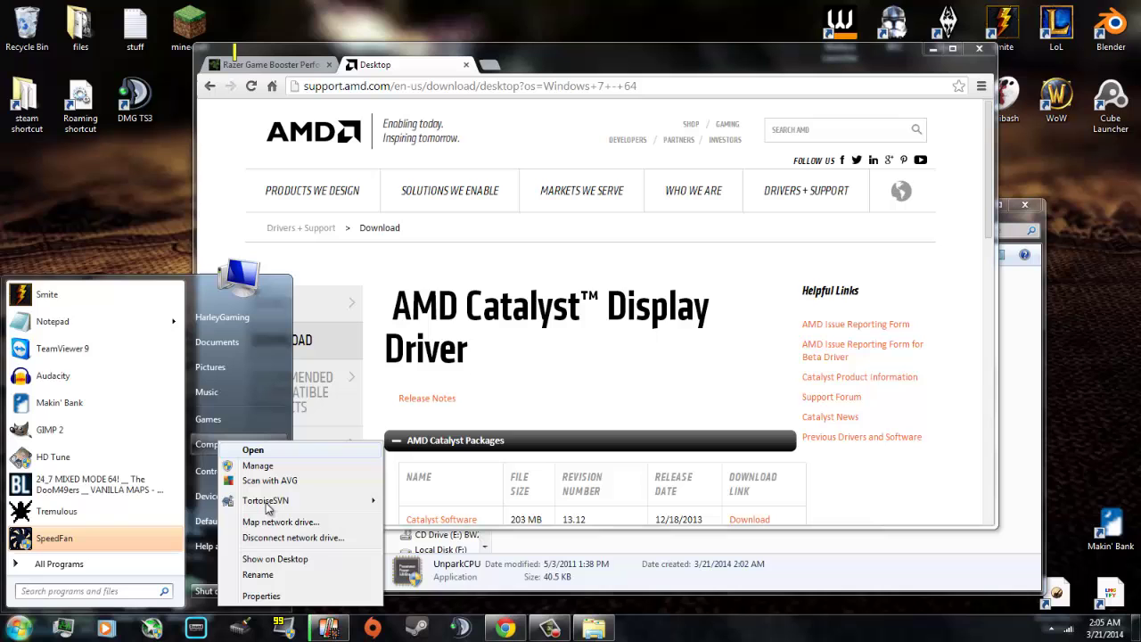
click(261, 596)
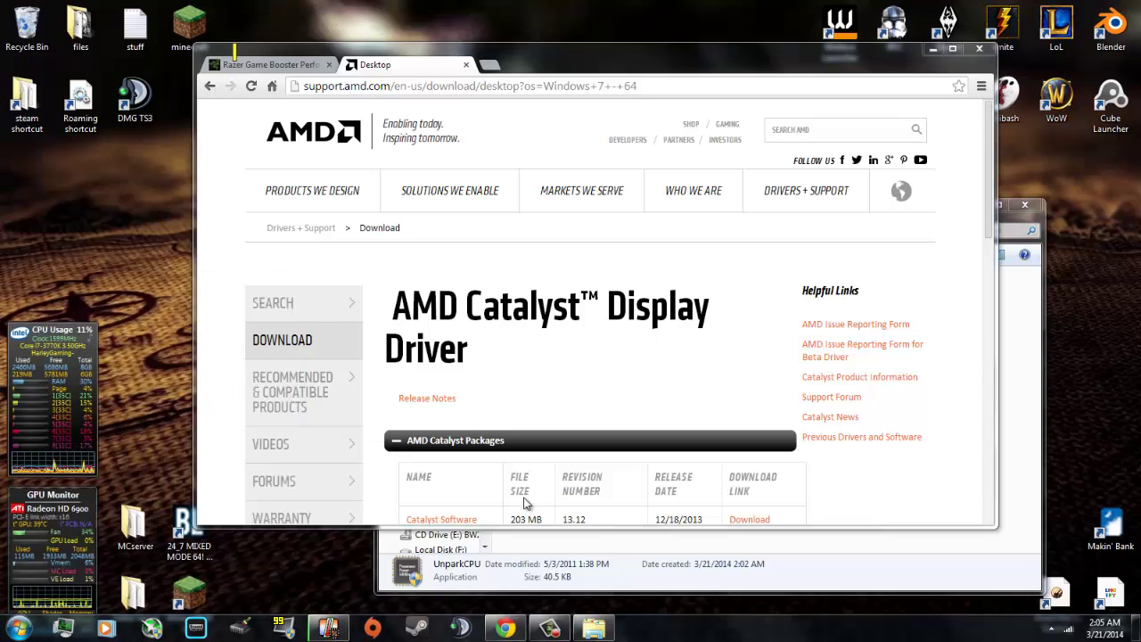
drag(401, 111, 447, 112)
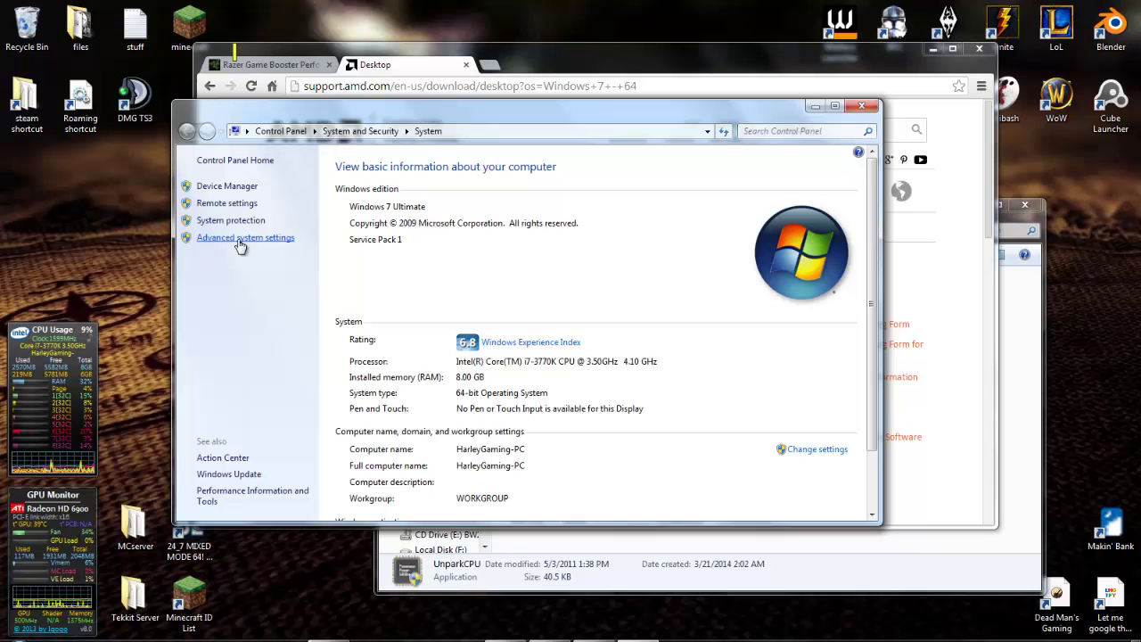
Step: Show Performance Options' Advanced tab, with processor scheduling and the 6000 MB paging file
click(240, 246)
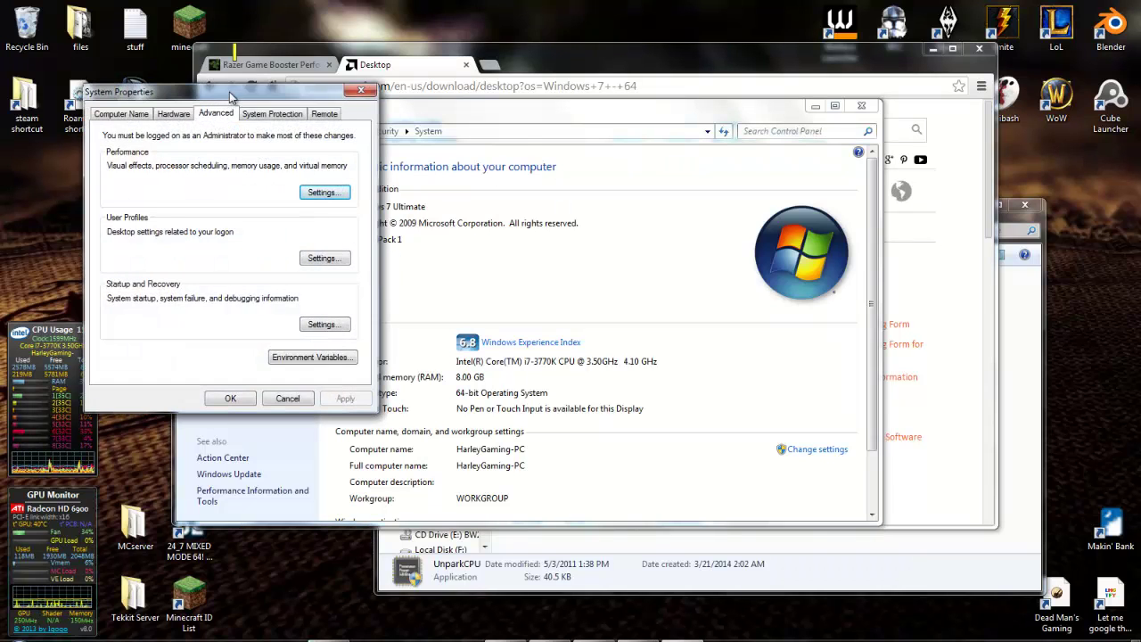
drag(230, 94, 367, 93)
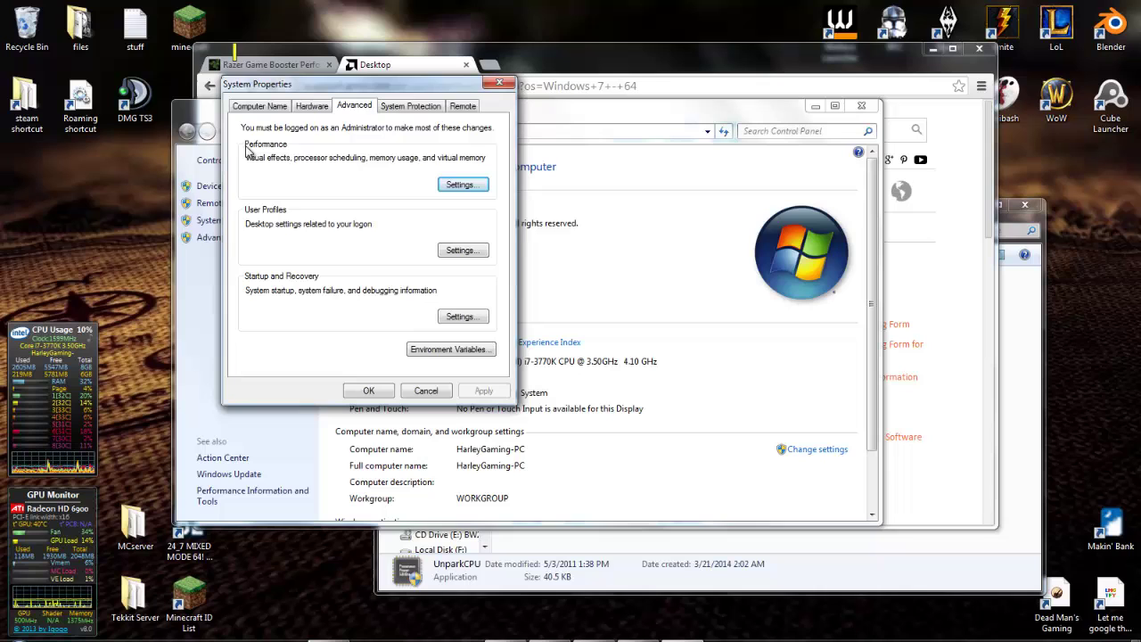
click(459, 185)
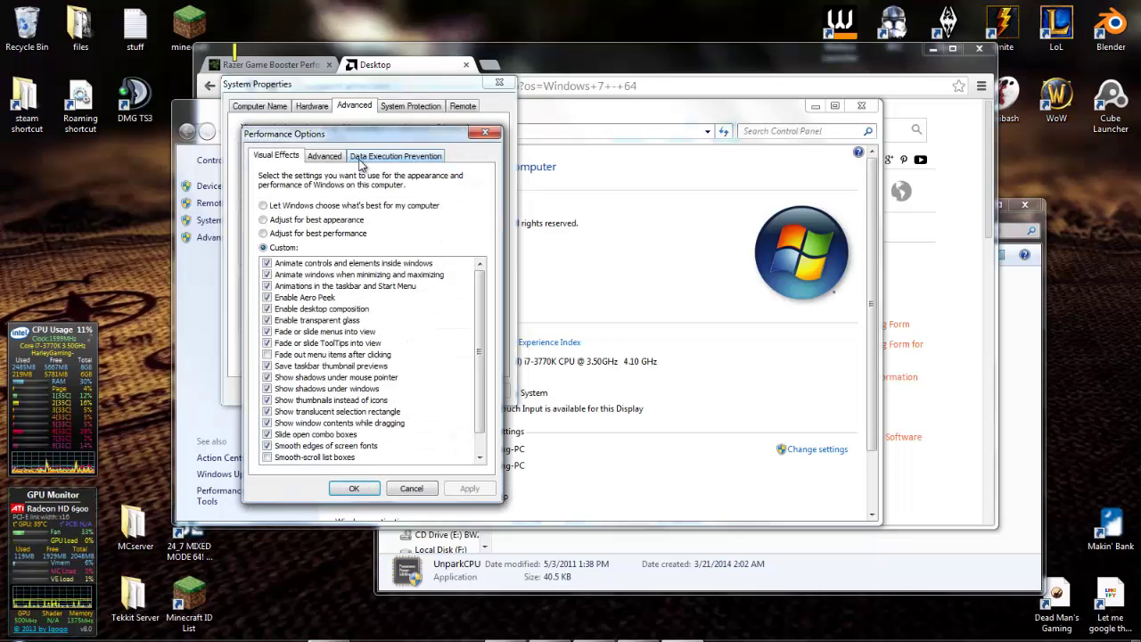
drag(373, 131, 369, 124)
click(337, 149)
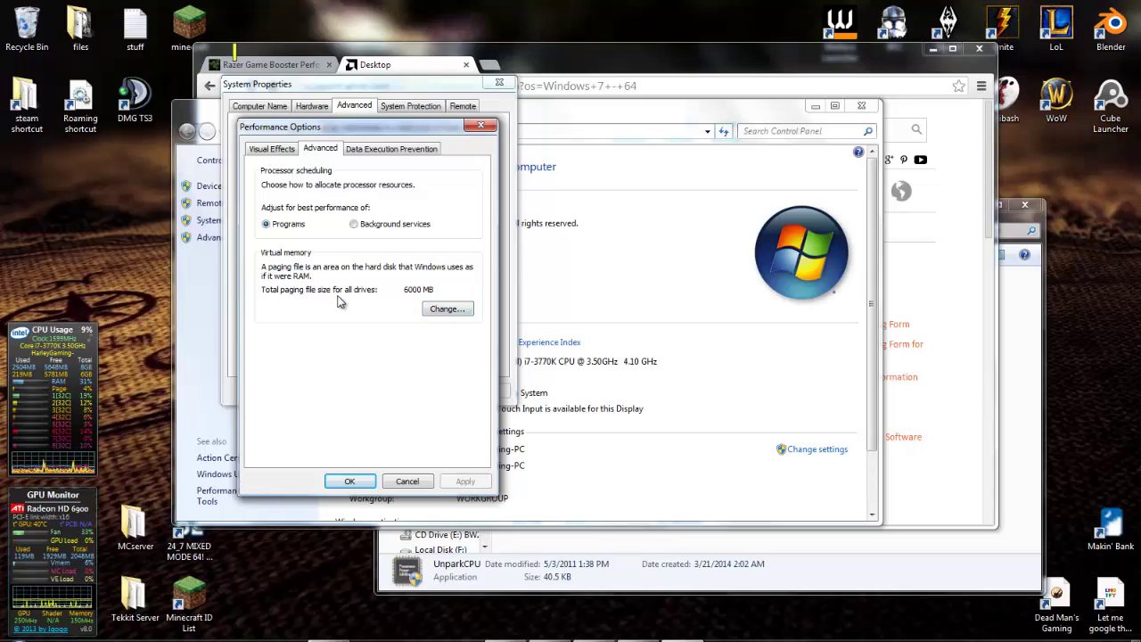
click(442, 309)
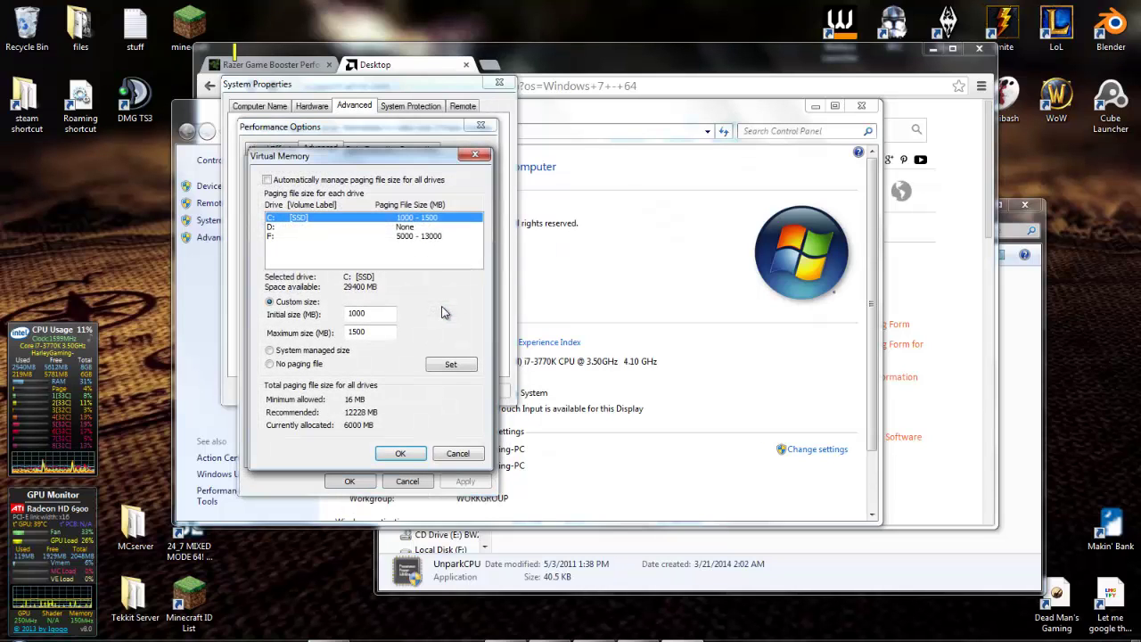
click(405, 226)
click(417, 236)
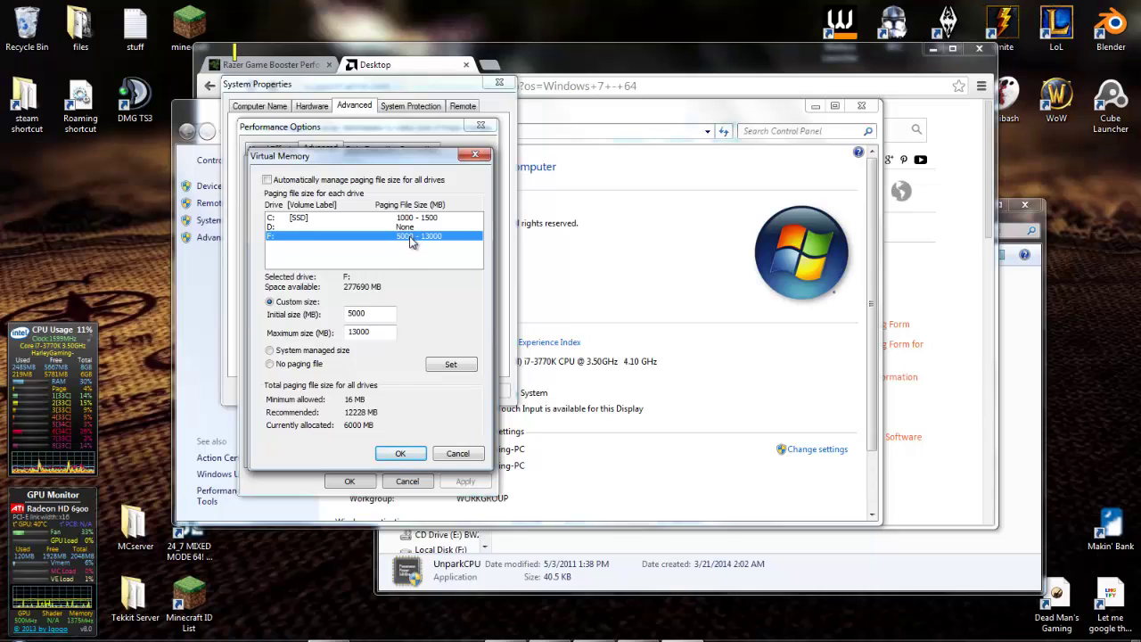
click(408, 218)
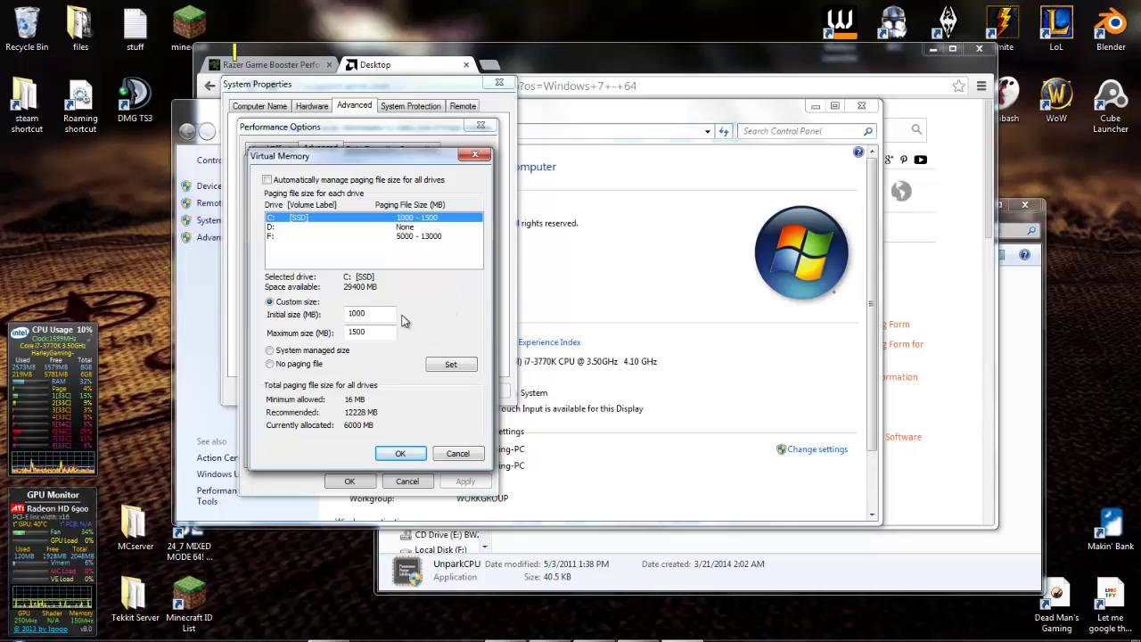
click(399, 455)
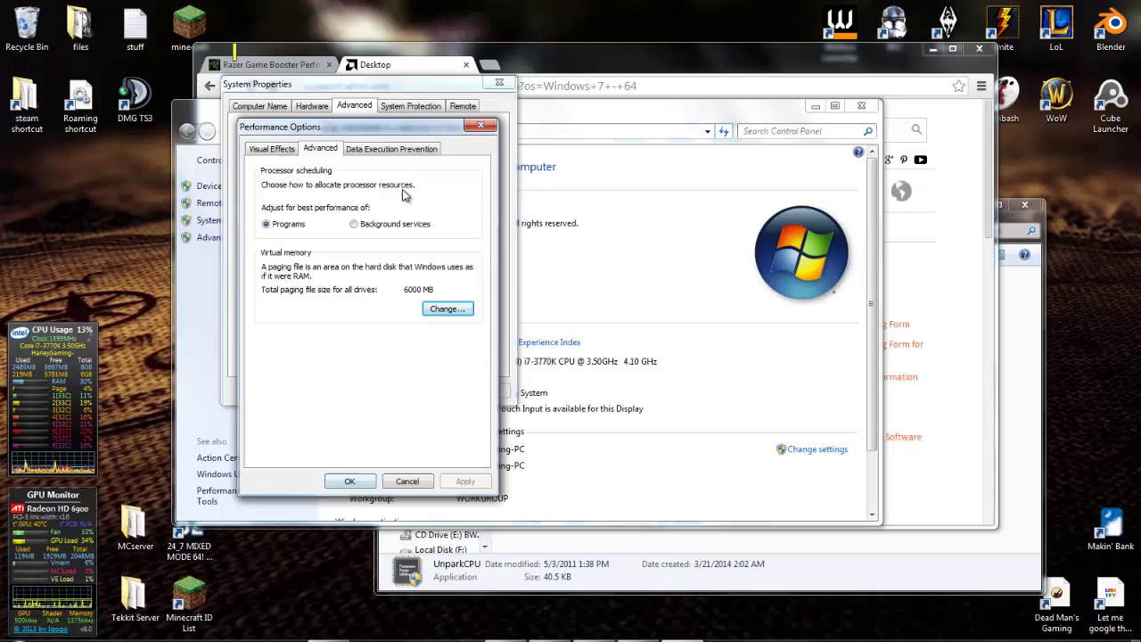
Step: Apply Custom visual effects with only Smooth-scroll list boxes turned off
click(278, 154)
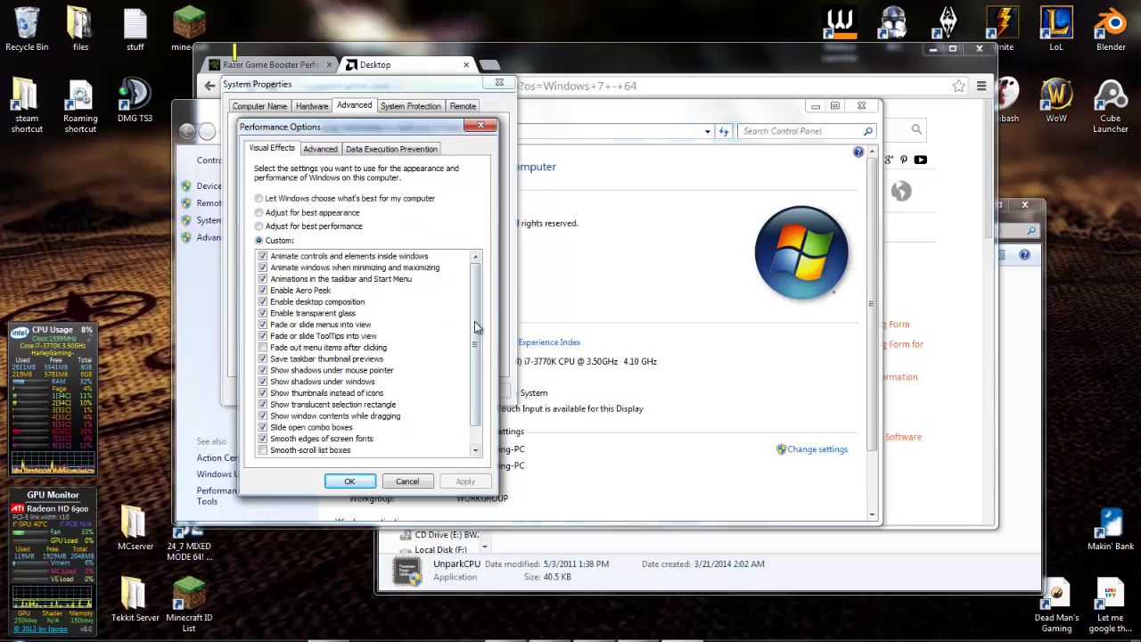
scroll(473, 326, down, 1)
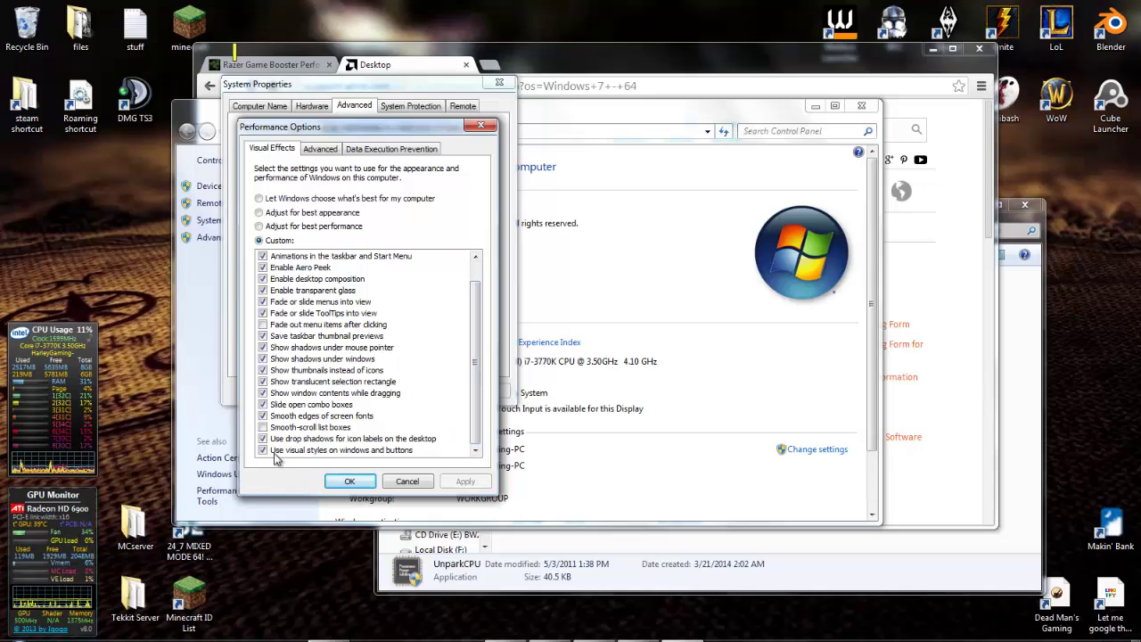
click(477, 257)
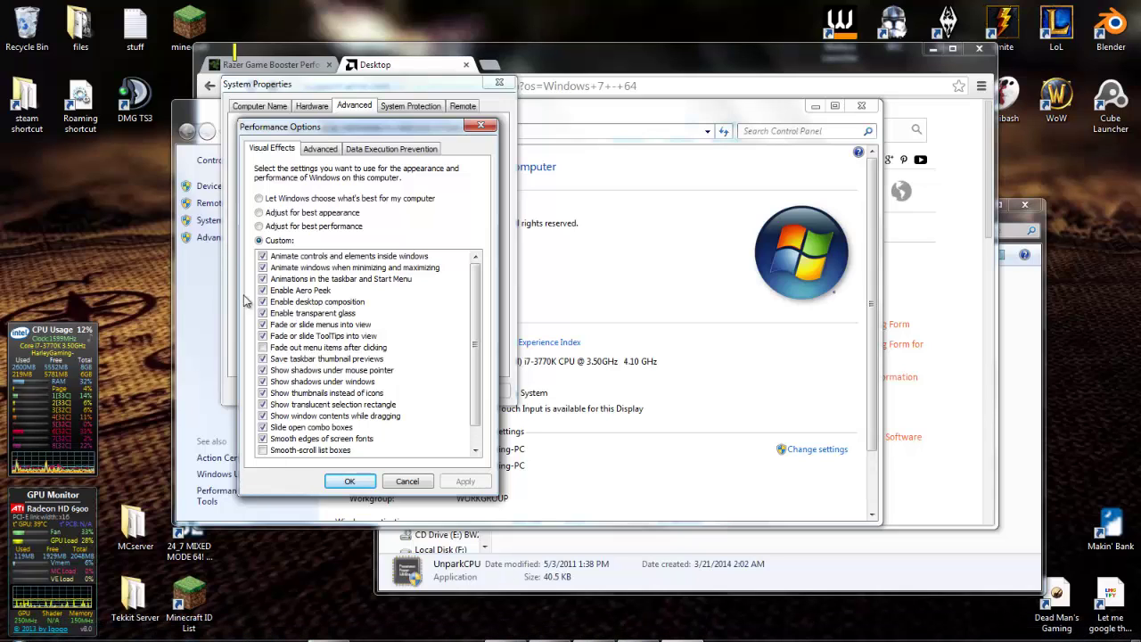
click(267, 214)
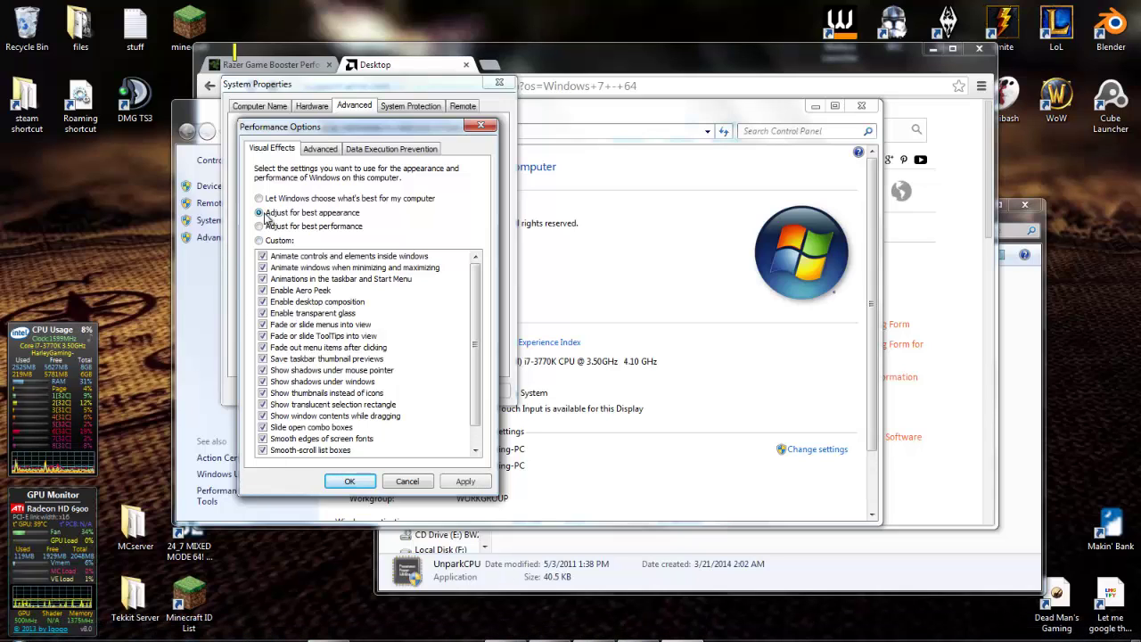
click(281, 226)
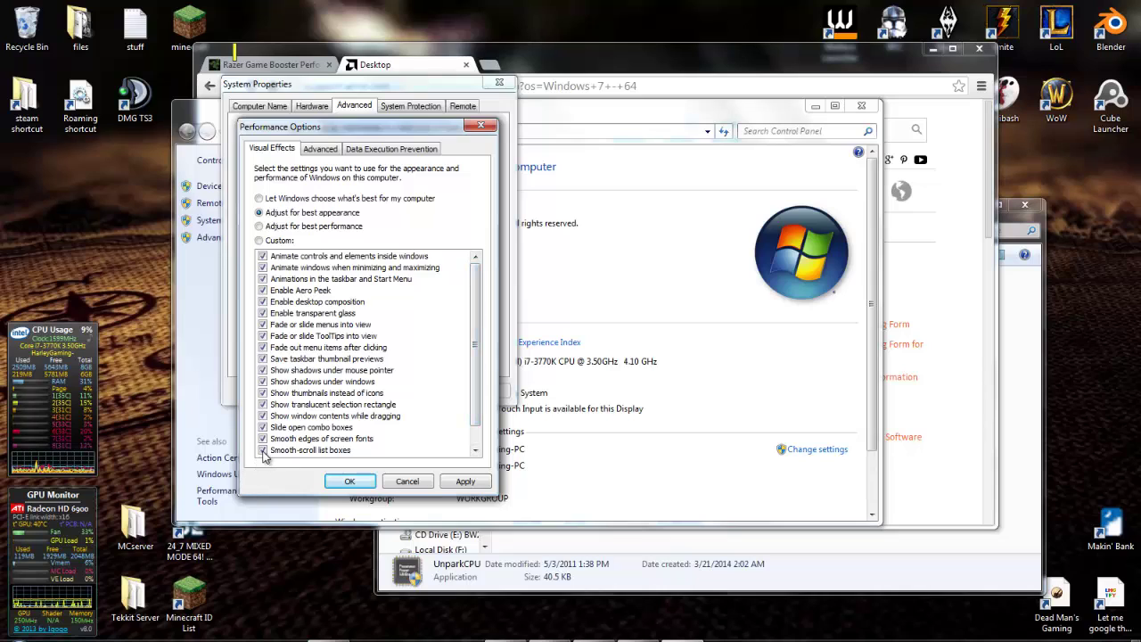
click(262, 450)
click(463, 481)
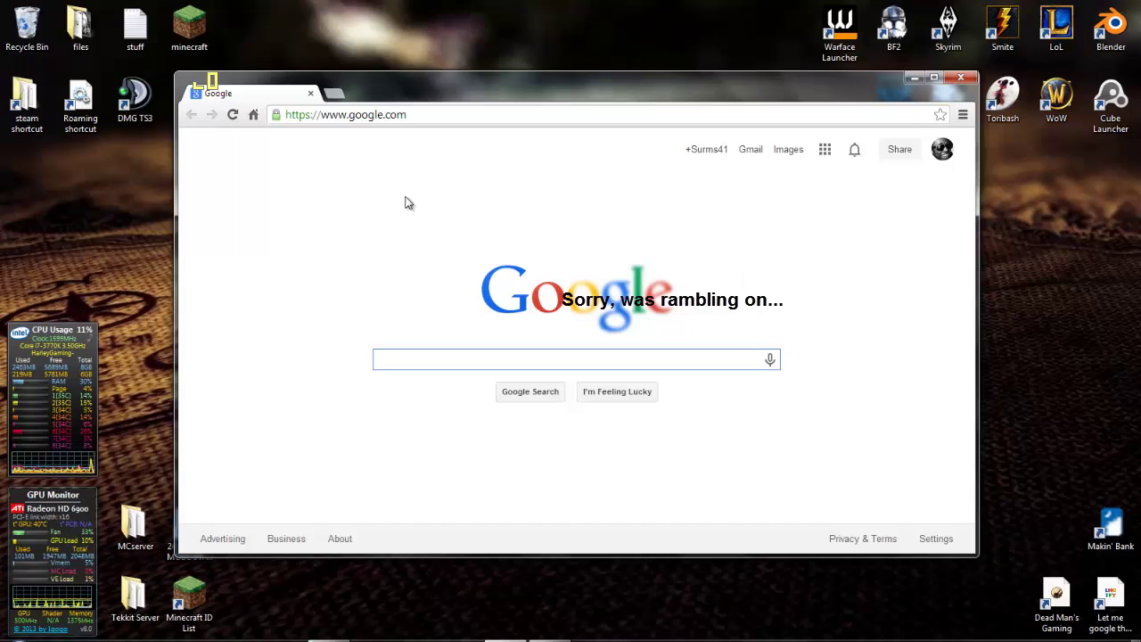
Step: Return to Chrome on the Google homepage and nudge its window into place
click(920, 603)
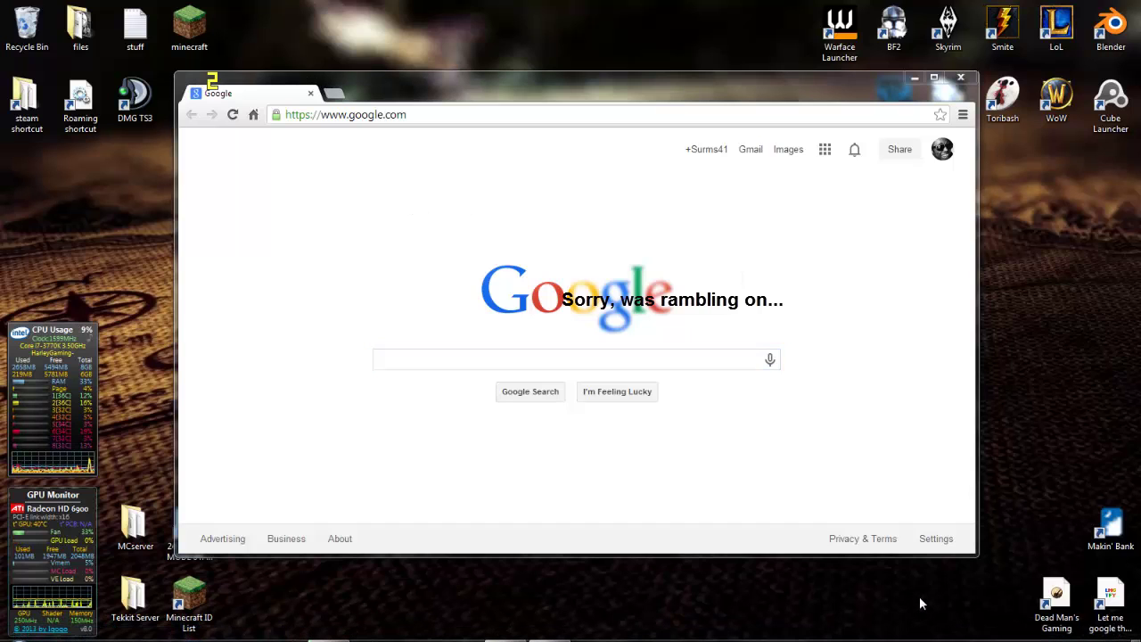
click(705, 445)
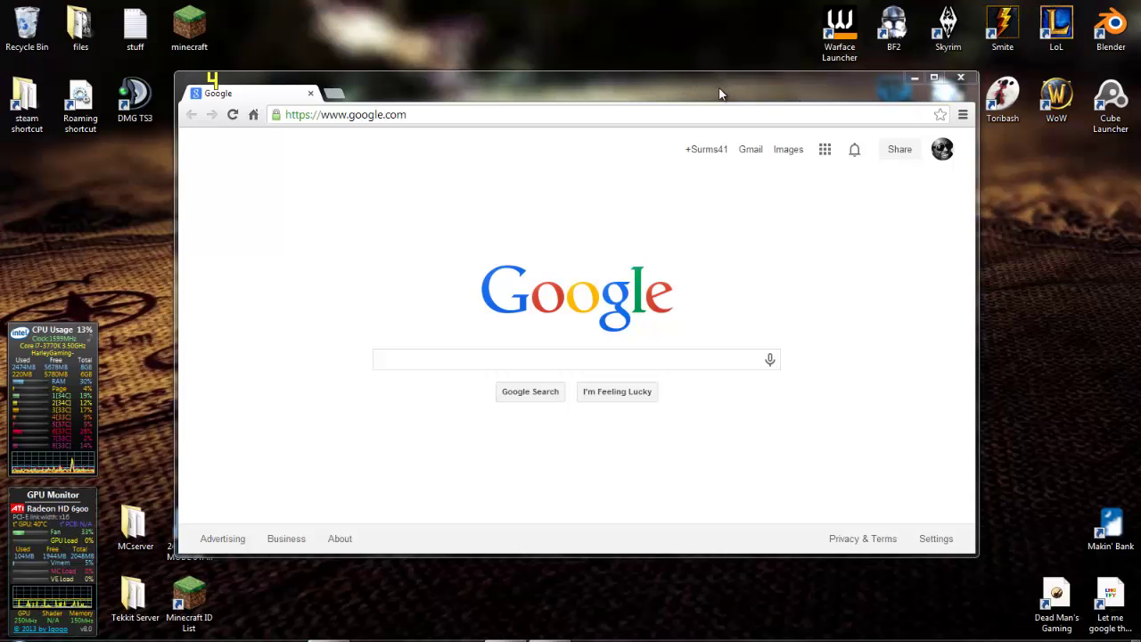
drag(654, 90, 651, 92)
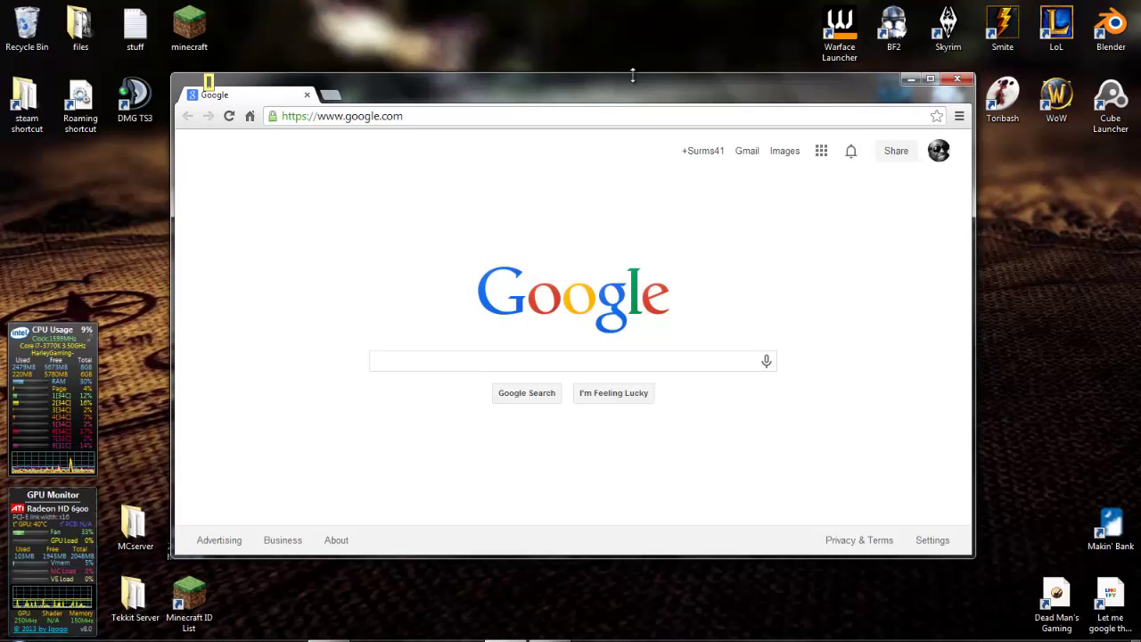